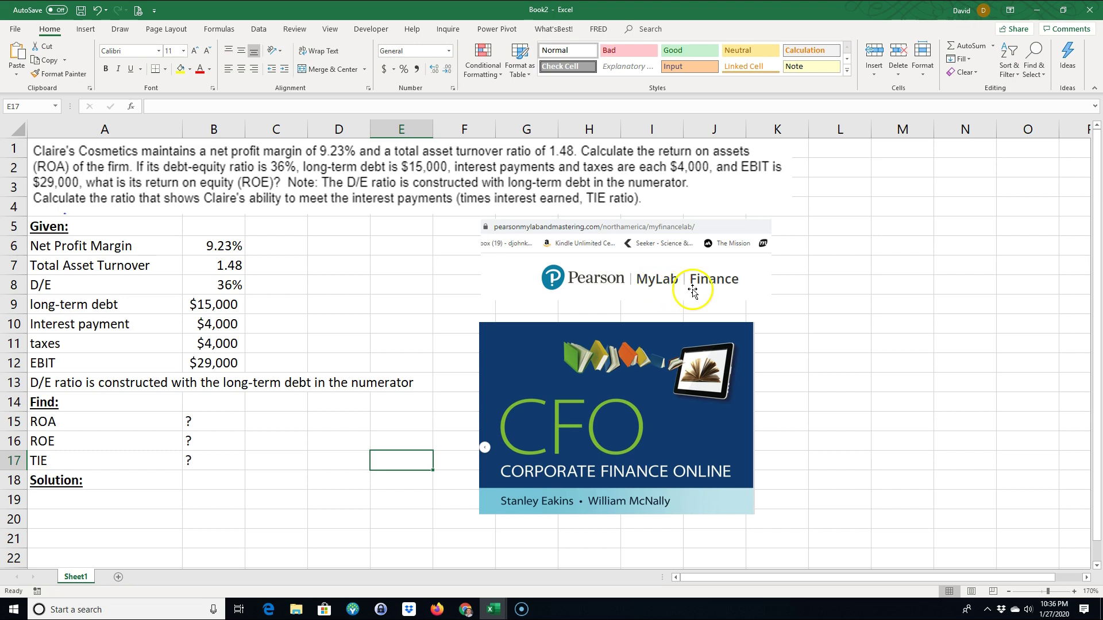
# Move the CFO cover picture and Pearson MyLab Finance screenshot to the sheet's right edge
pyautogui.moveTo(538, 368)
pyautogui.mouseDown()
pyautogui.moveTo(575, 371)
pyautogui.moveTo(545, 368)
pyautogui.mouseUp()
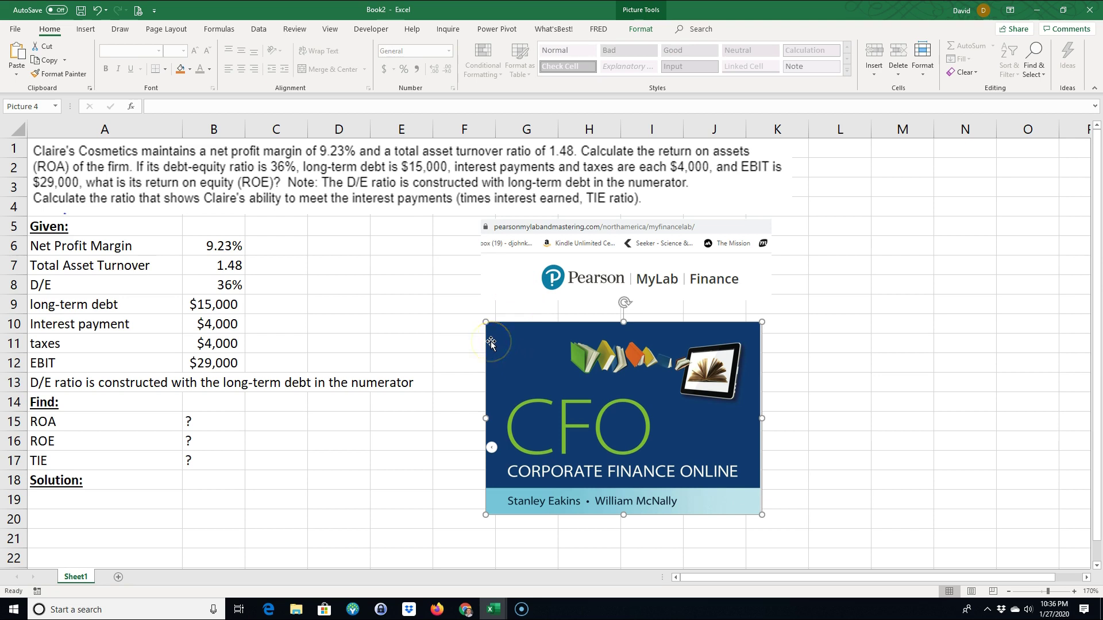
pyautogui.click(505, 275)
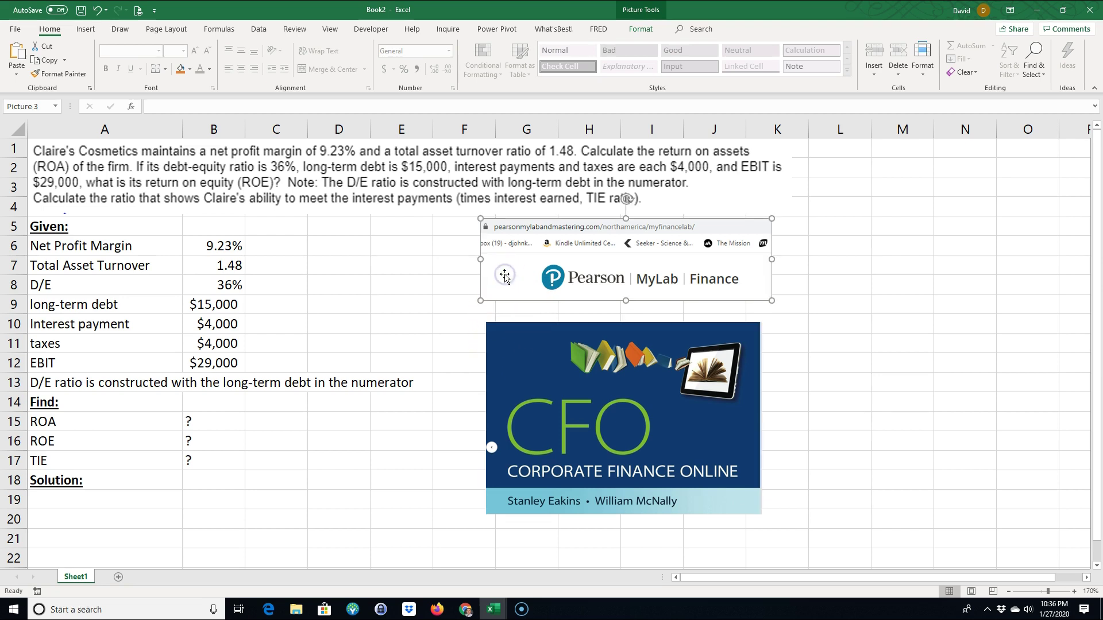
pyautogui.moveTo(505, 275); pyautogui.dragTo(510, 288)
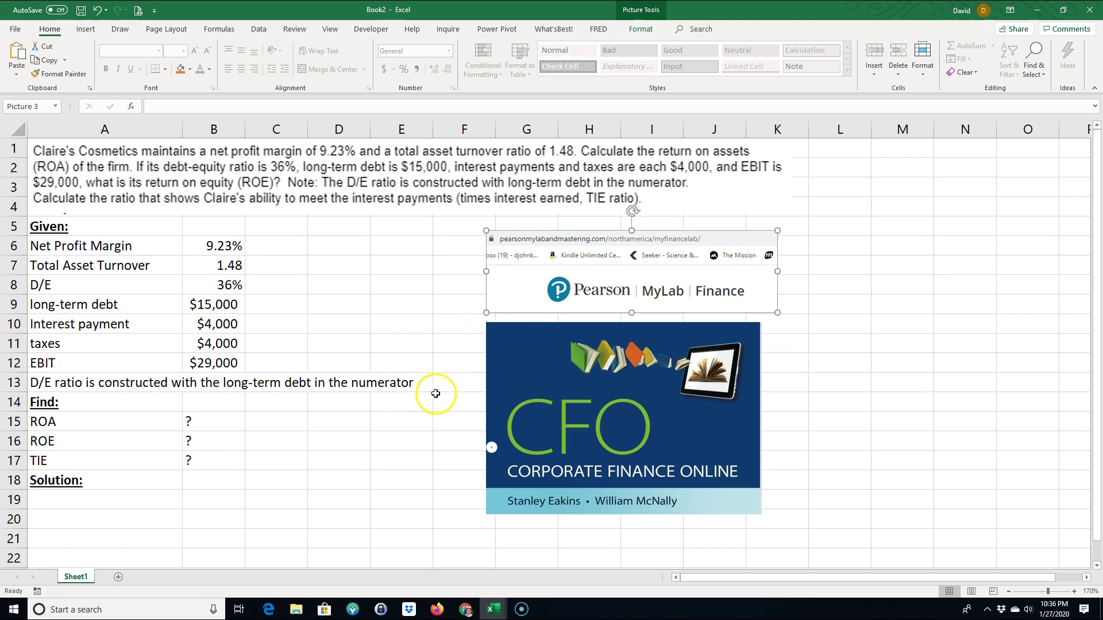
pyautogui.moveTo(491, 374); pyautogui.dragTo(1100, 346)
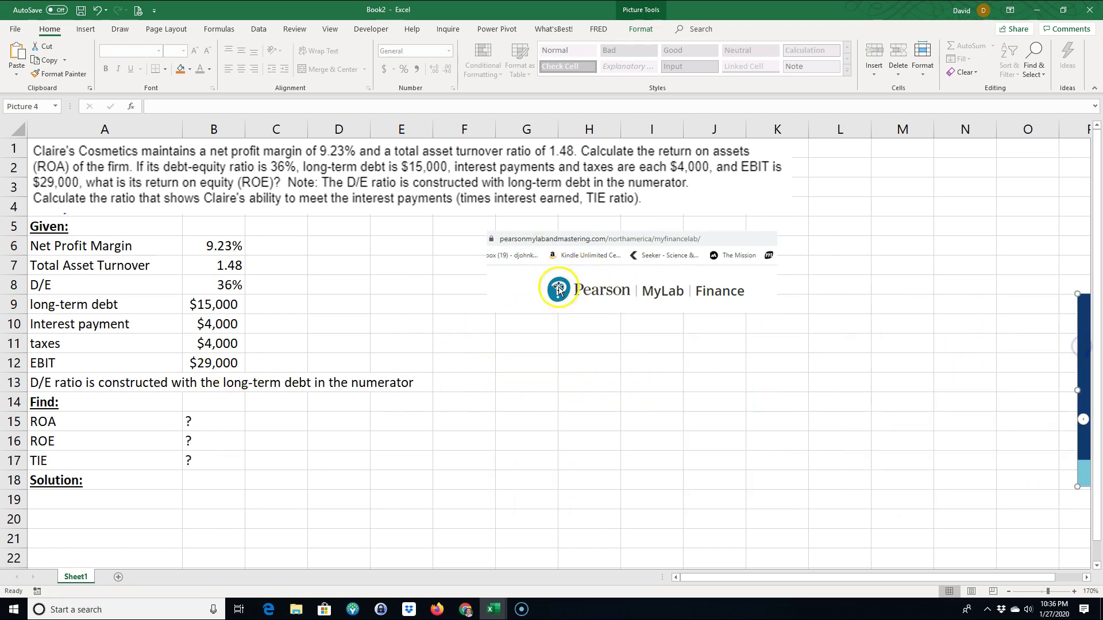
pyautogui.moveTo(490, 288); pyautogui.dragTo(1091, 264)
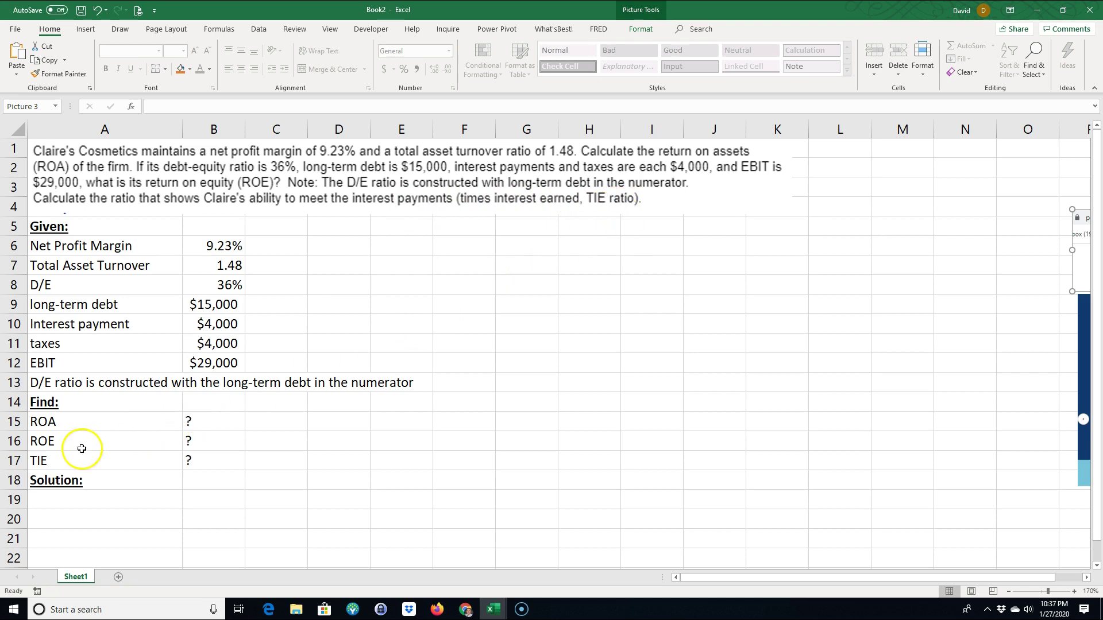
# Enter =A15 in A19 so it shows the ROA label
pyautogui.click(83, 500)
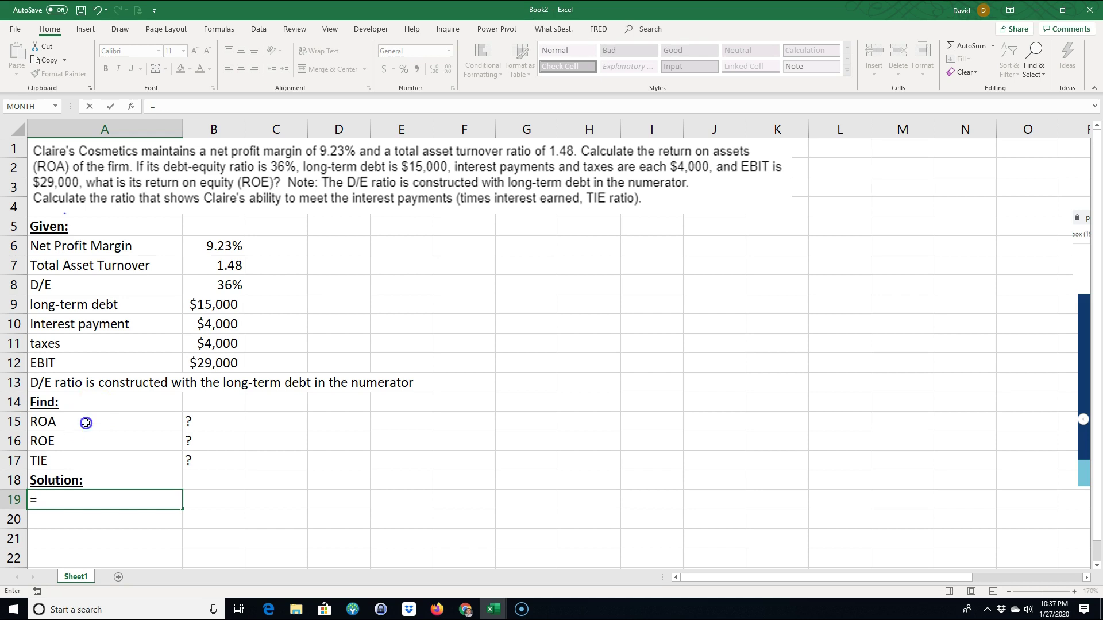
pyautogui.click(86, 422)
pyautogui.press('Return')
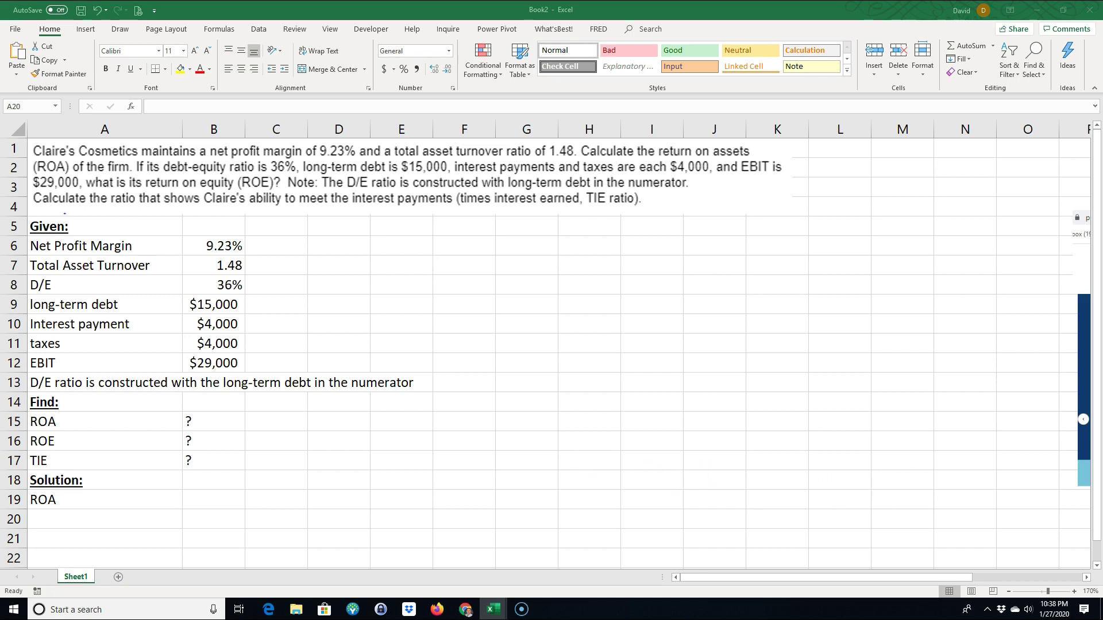
# Paste the net profit margin and total asset turnover formula images at G15 and G18, stacked
pyautogui.click(516, 426)
pyautogui.hotkey('ctrl', 'v')
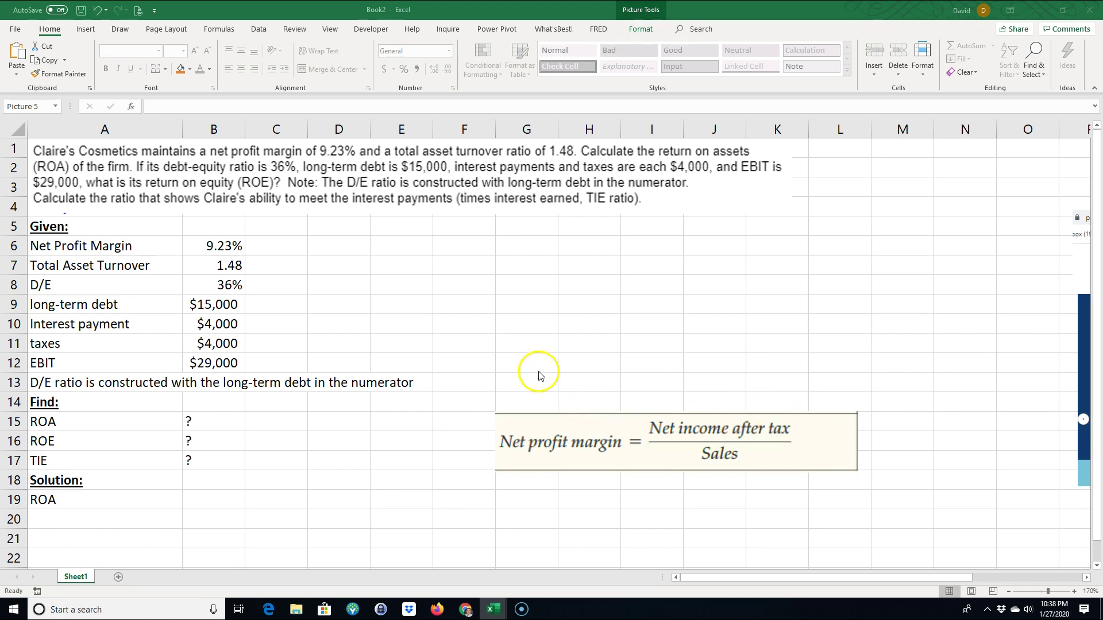
pyautogui.click(512, 486)
pyautogui.hotkey('ctrl', 'v')
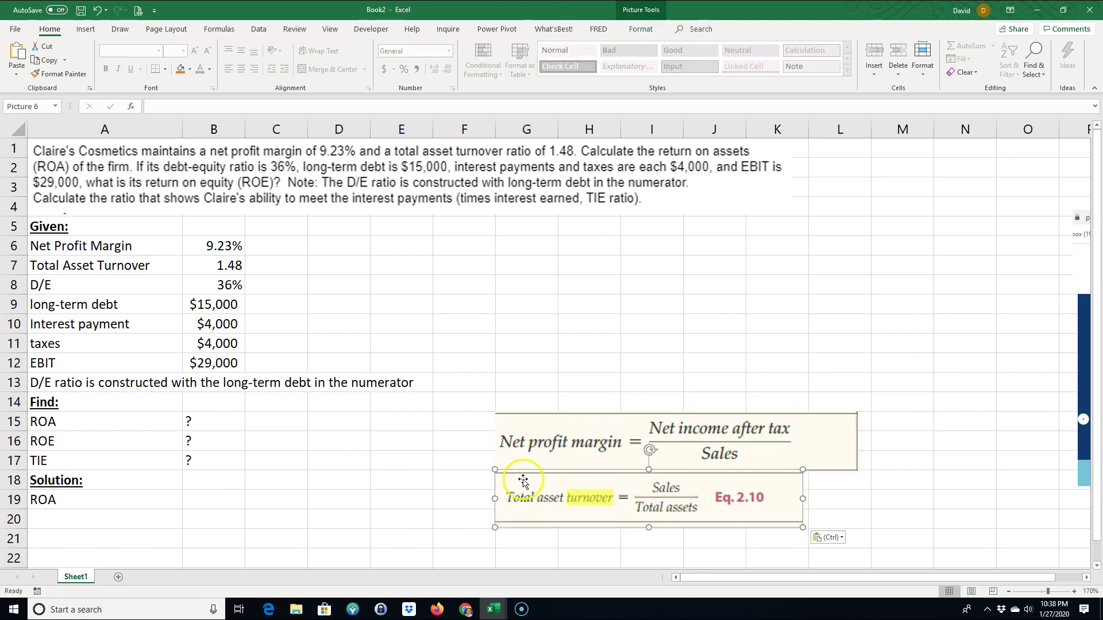
pyautogui.moveTo(509, 438); pyautogui.dragTo(511, 396)
pyautogui.moveTo(511, 475); pyautogui.dragTo(505, 446)
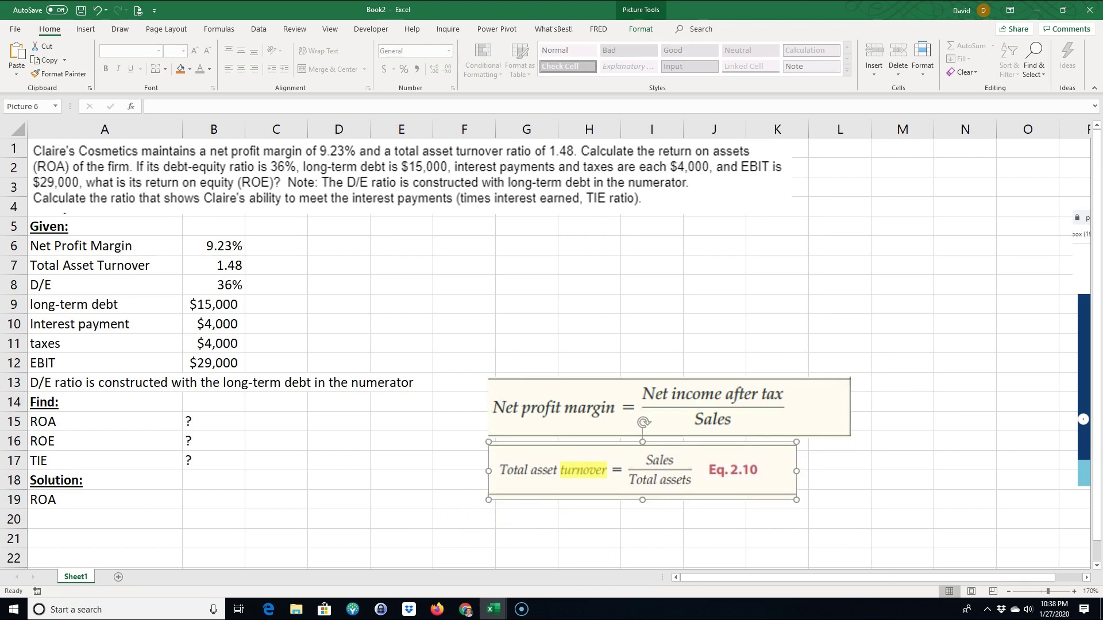
# Paste the return on assets formula image at G20 and align all three images in a column
pyautogui.hotkey('alt', 'Tab')
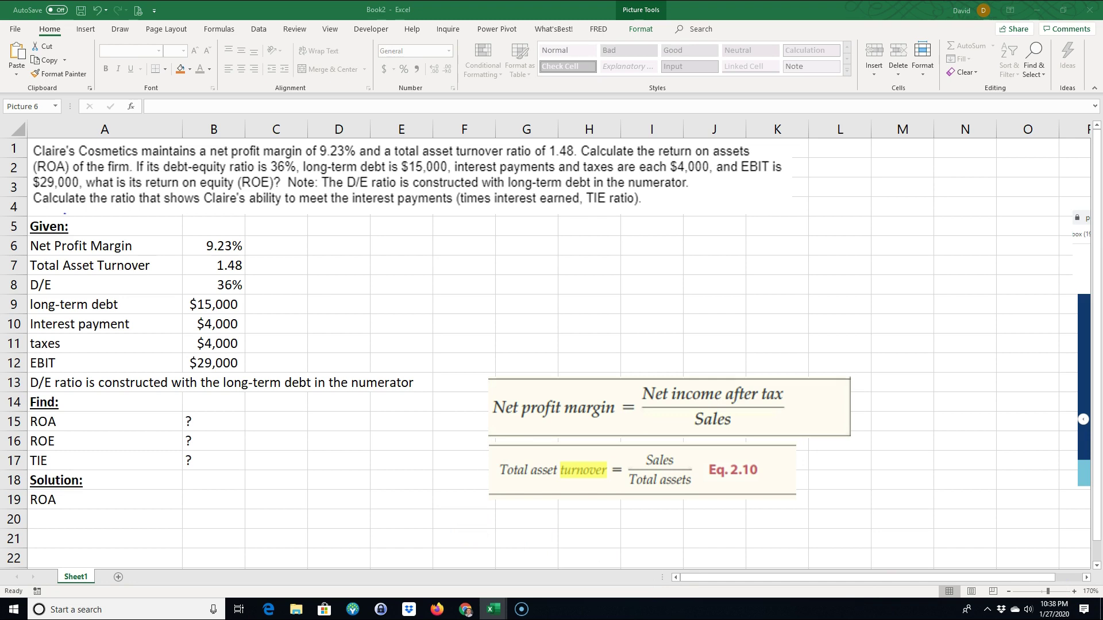
pyautogui.click(518, 518)
pyautogui.hotkey('ctrl', 'v')
pyautogui.click(443, 520)
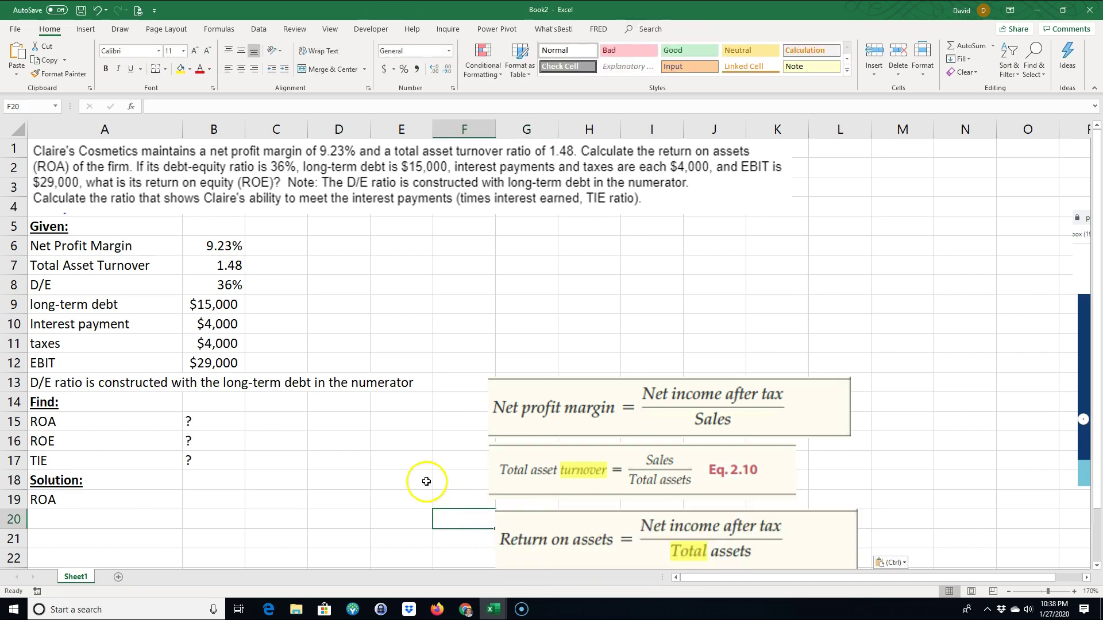
pyautogui.scroll(-1, 445, 453)
pyautogui.moveTo(502, 497); pyautogui.dragTo(396, 517)
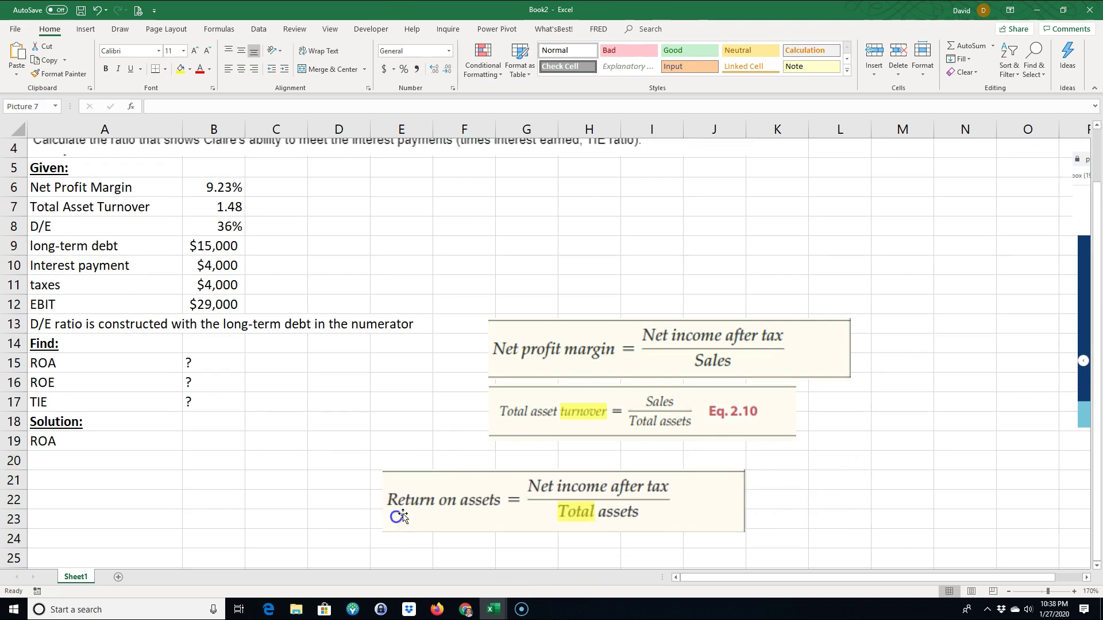
pyautogui.moveTo(499, 438); pyautogui.dragTo(406, 456)
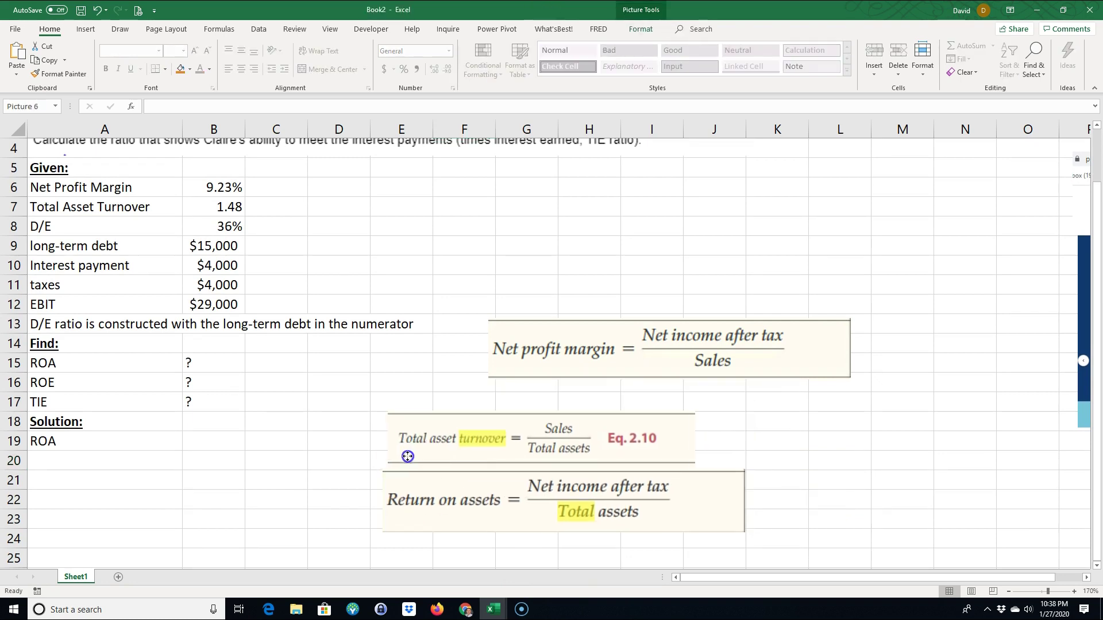
pyautogui.moveTo(514, 371); pyautogui.dragTo(412, 394)
# Select the EBIT value in B12, then the interest payment and taxes values
pyautogui.scroll(1, 544, 503)
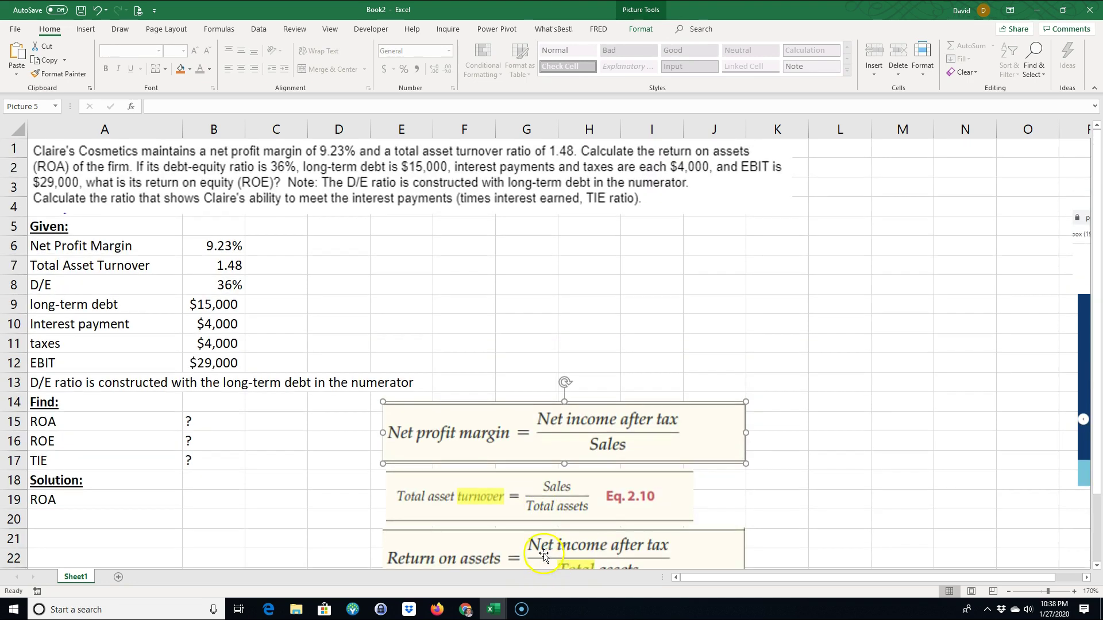
pyautogui.scroll(-1, 522, 546)
pyautogui.click(217, 325)
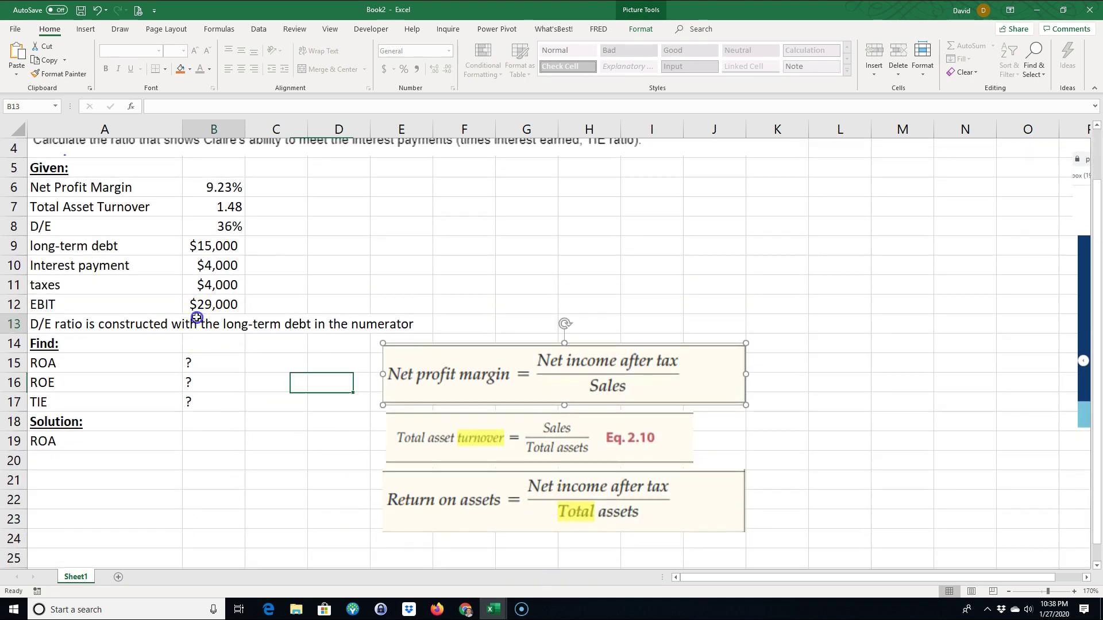
pyautogui.click(211, 305)
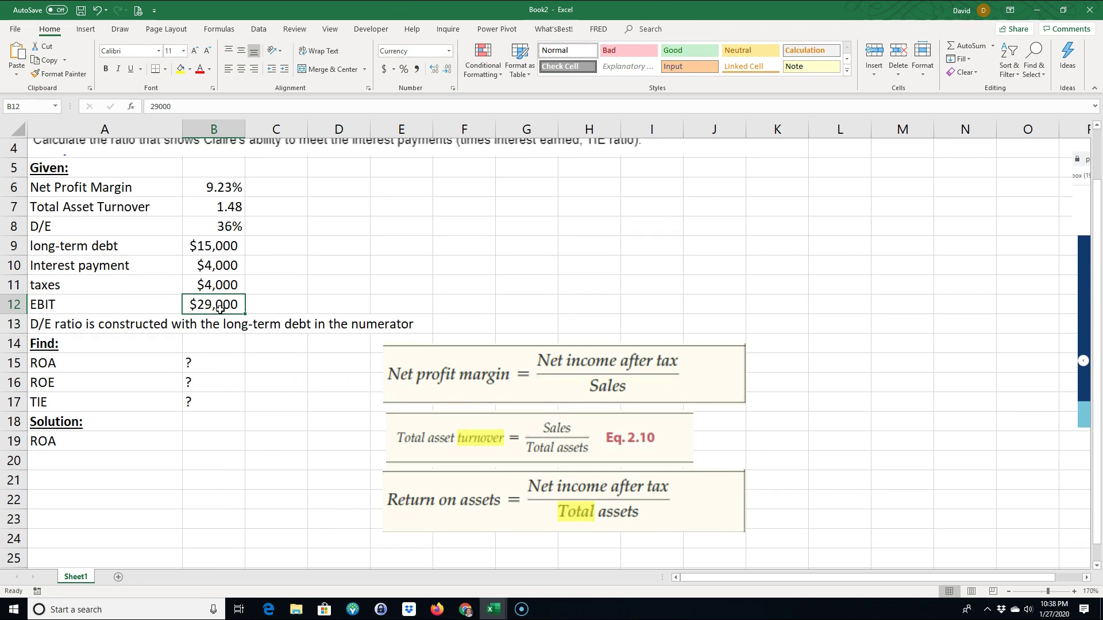
pyautogui.moveTo(220, 265); pyautogui.dragTo(220, 284)
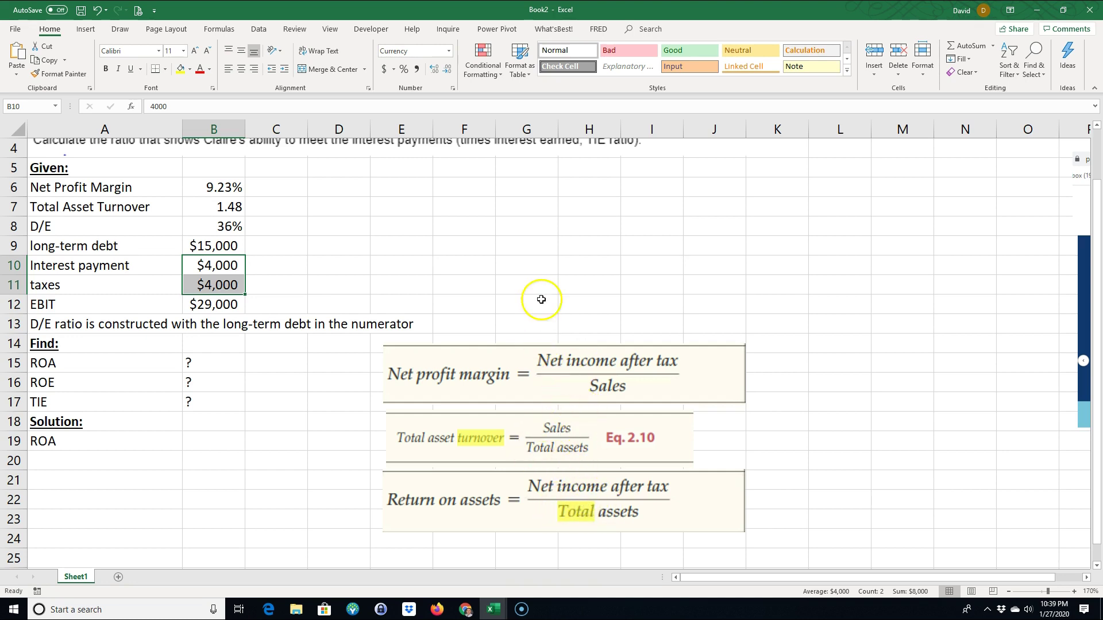
# Write Net income after tax / sales X Sales / Total assets in G9:J10
pyautogui.click(521, 246)
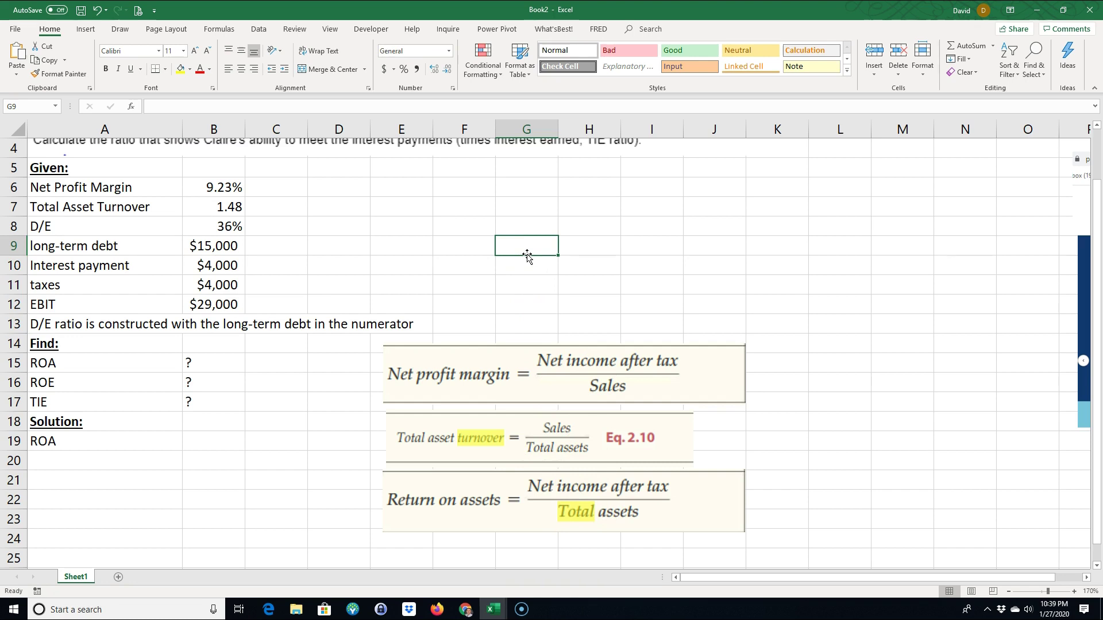
pyautogui.write('Net income after tax')
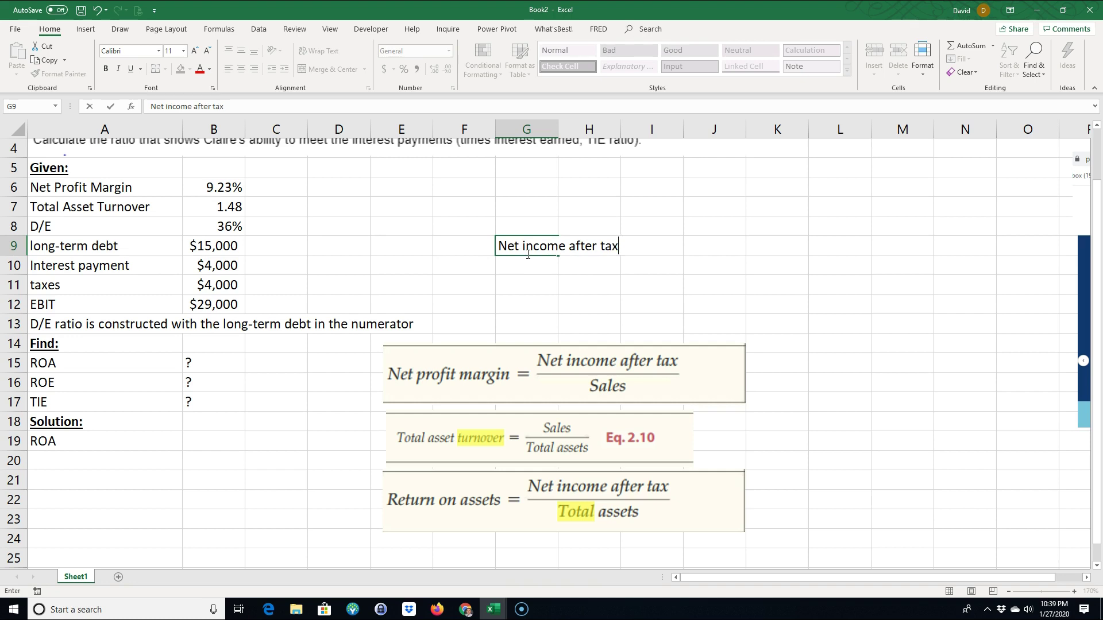
pyautogui.press('Return')
pyautogui.write('sales')
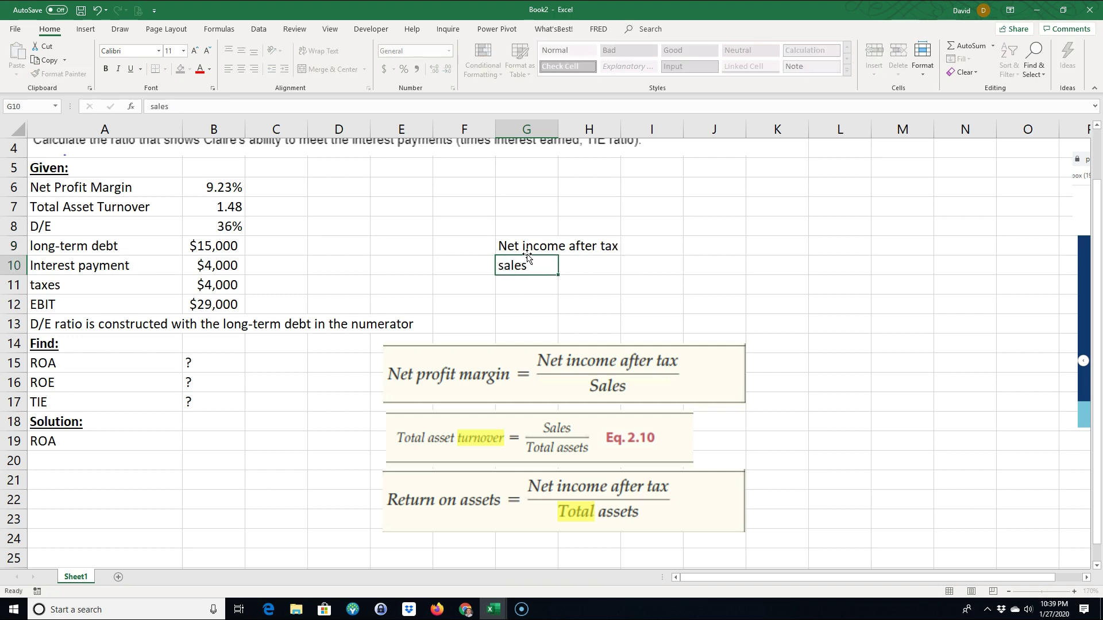
pyautogui.press('Right')
pyautogui.press('Right')
pyautogui.press('Up')
pyautogui.write('X')
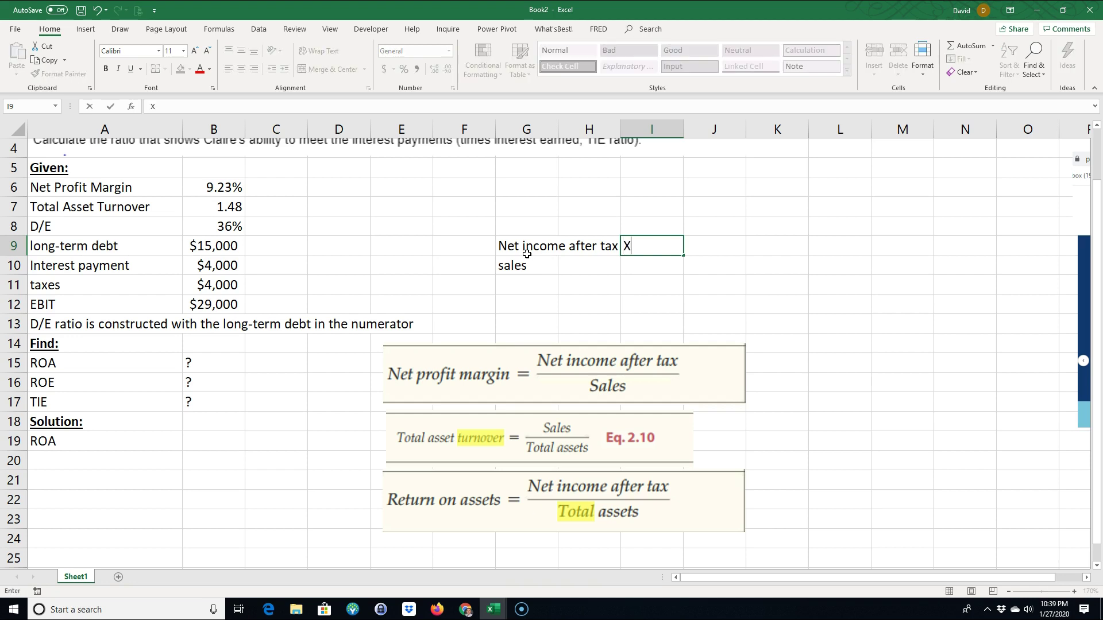
pyautogui.press('Tab')
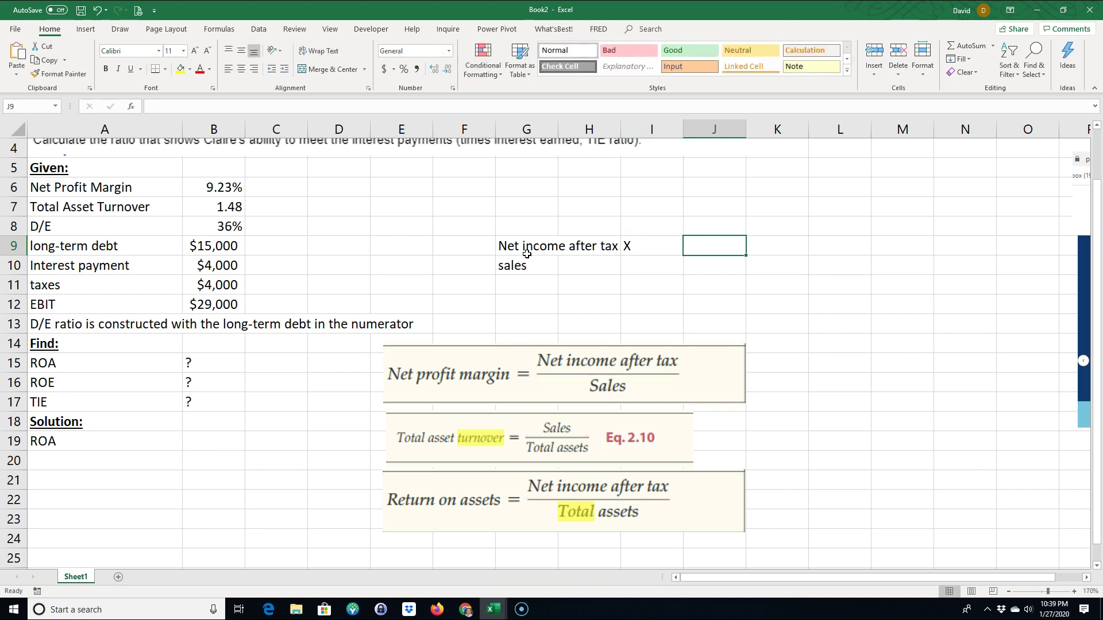
pyautogui.write('Sales')
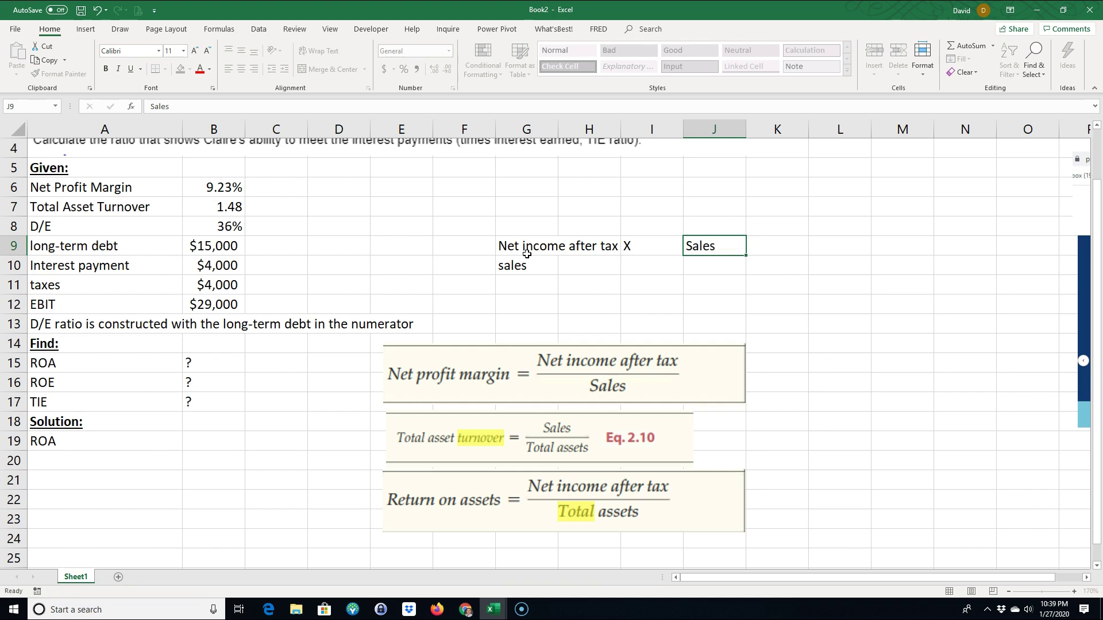
pyautogui.press('Return')
pyautogui.write('Total assets')
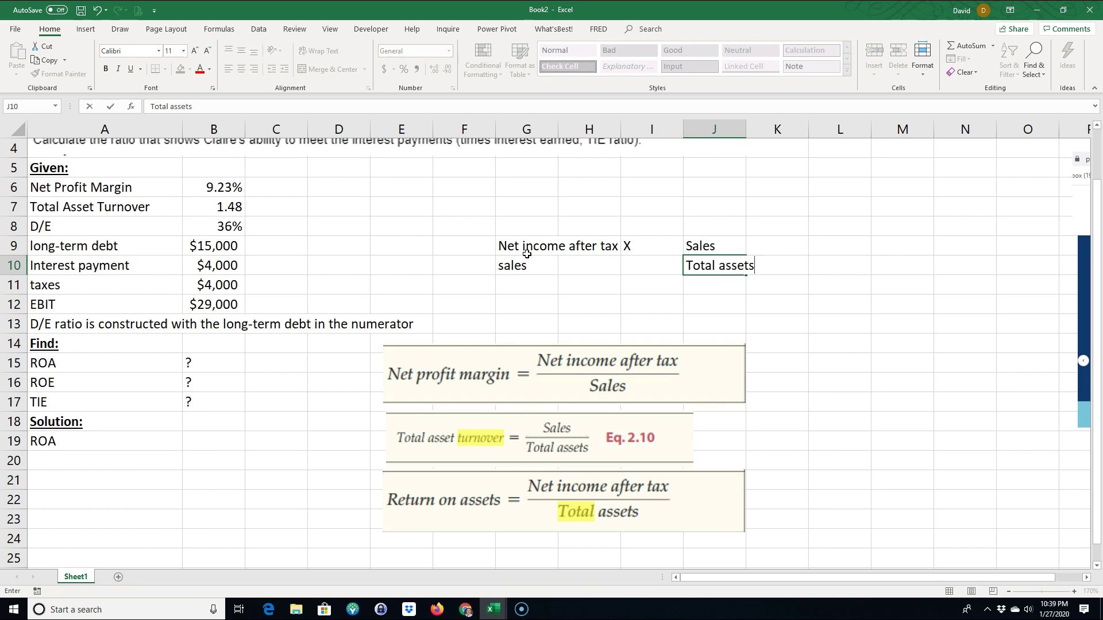
pyautogui.press('Return')
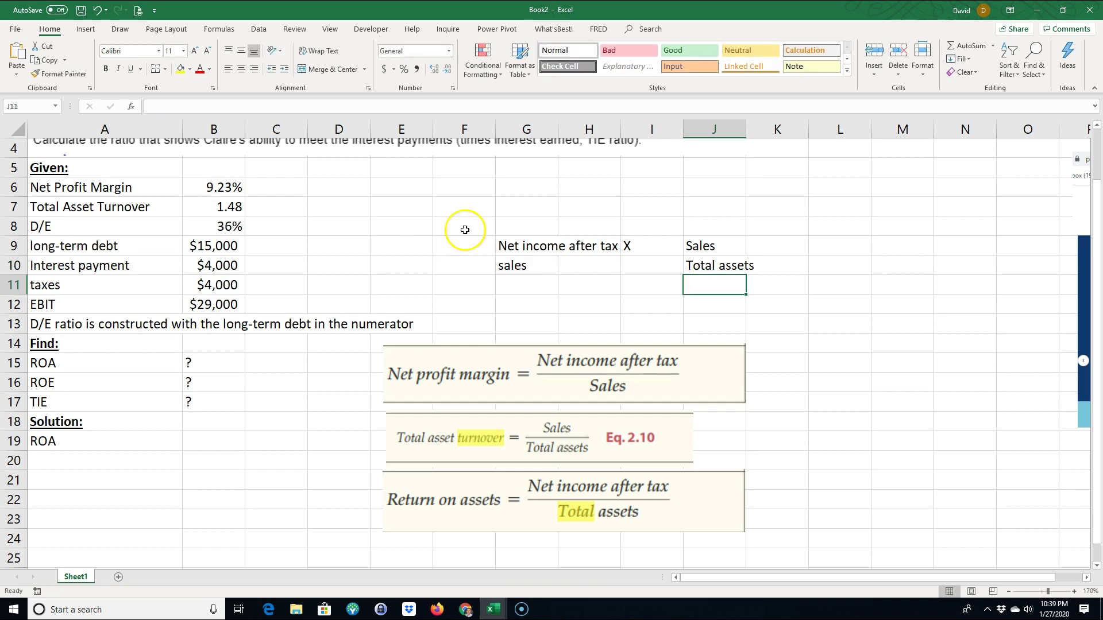
# Underline the Net income after tax and Sales numerators and widen column J to fit Total assets
pyautogui.moveTo(546, 246); pyautogui.dragTo(575, 248)
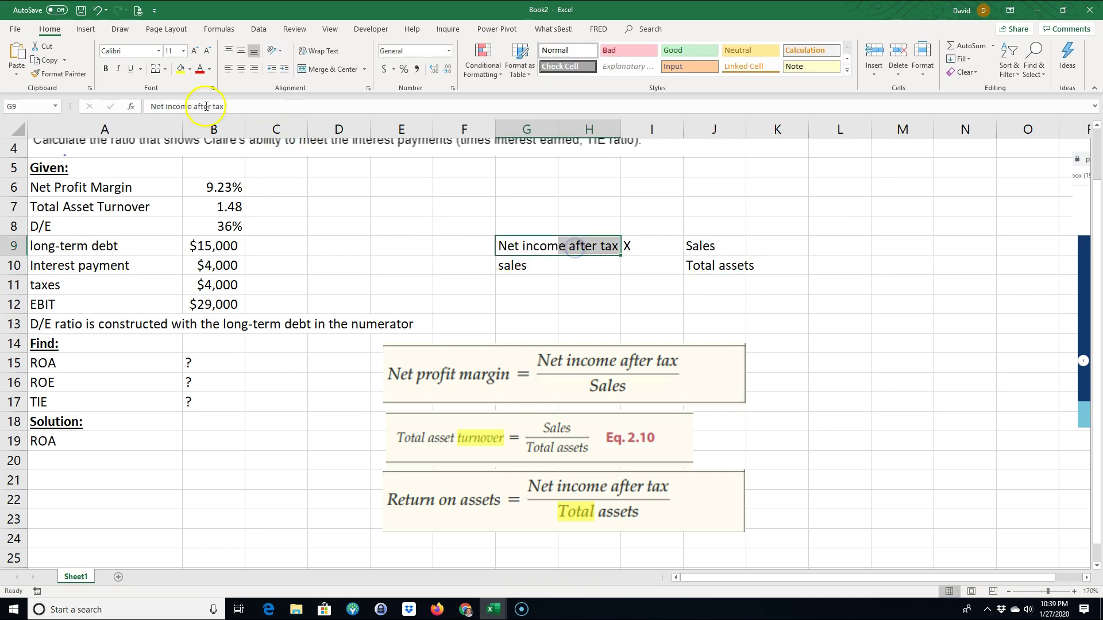
pyautogui.click(155, 68)
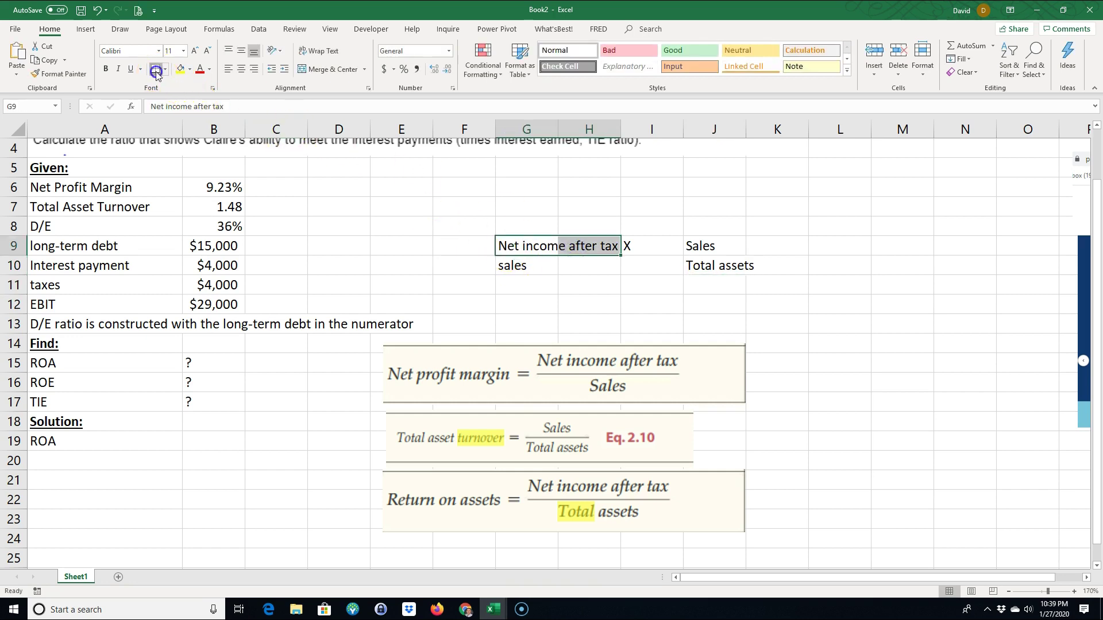
pyautogui.click(702, 246)
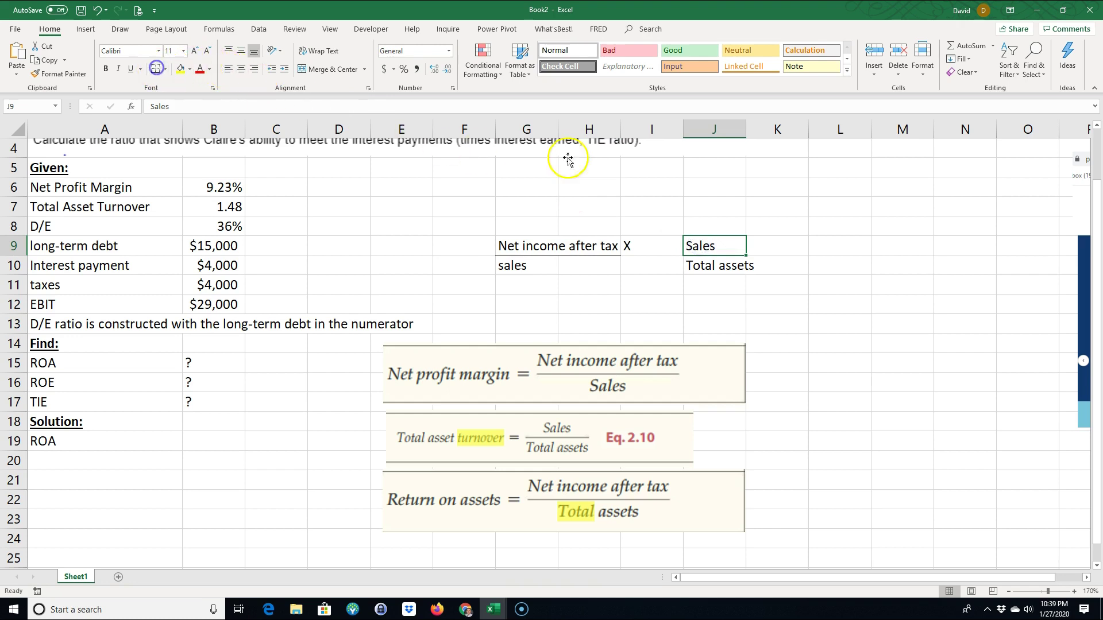
pyautogui.moveTo(747, 129); pyautogui.dragTo(763, 127)
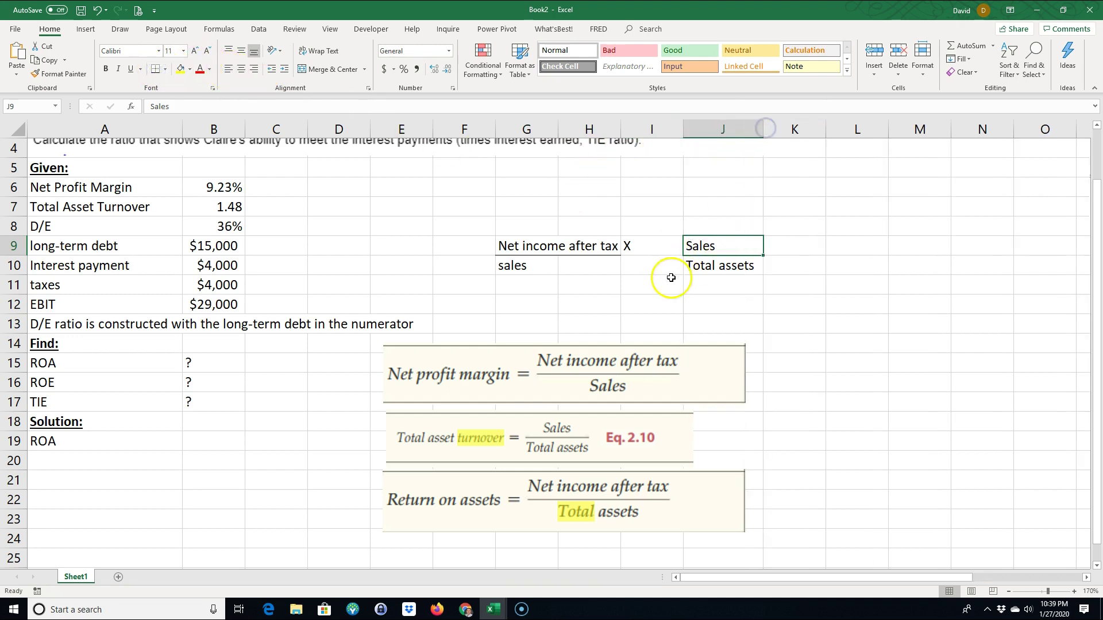
pyautogui.click(665, 281)
pyautogui.click(702, 246)
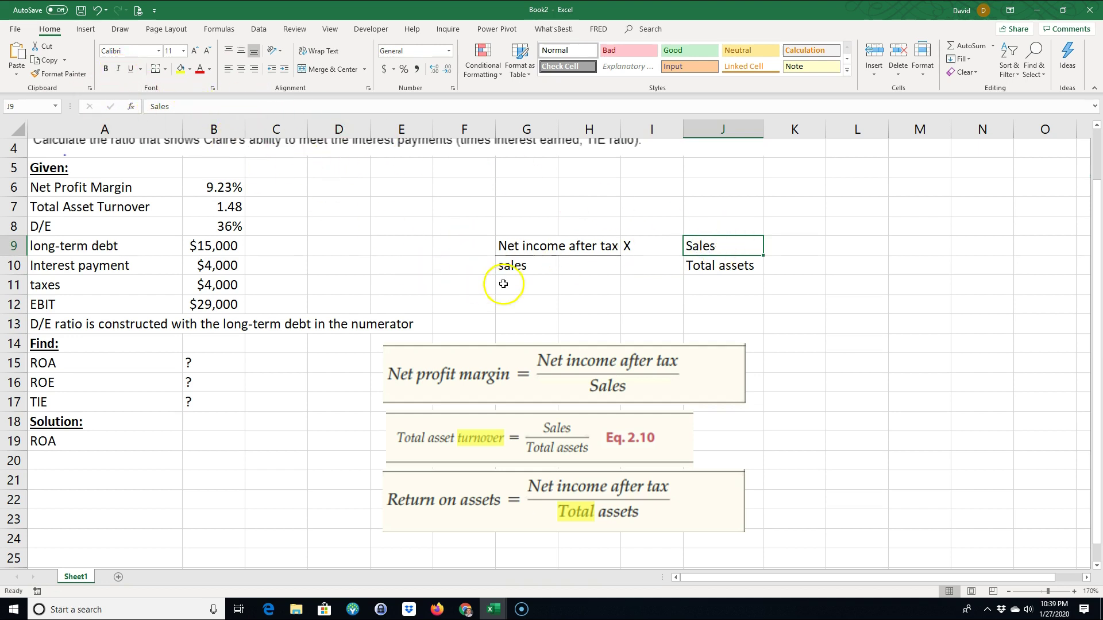
# Point out the sales, net income and Total assets cells, then select the Return on assets picture
pyautogui.click(507, 266)
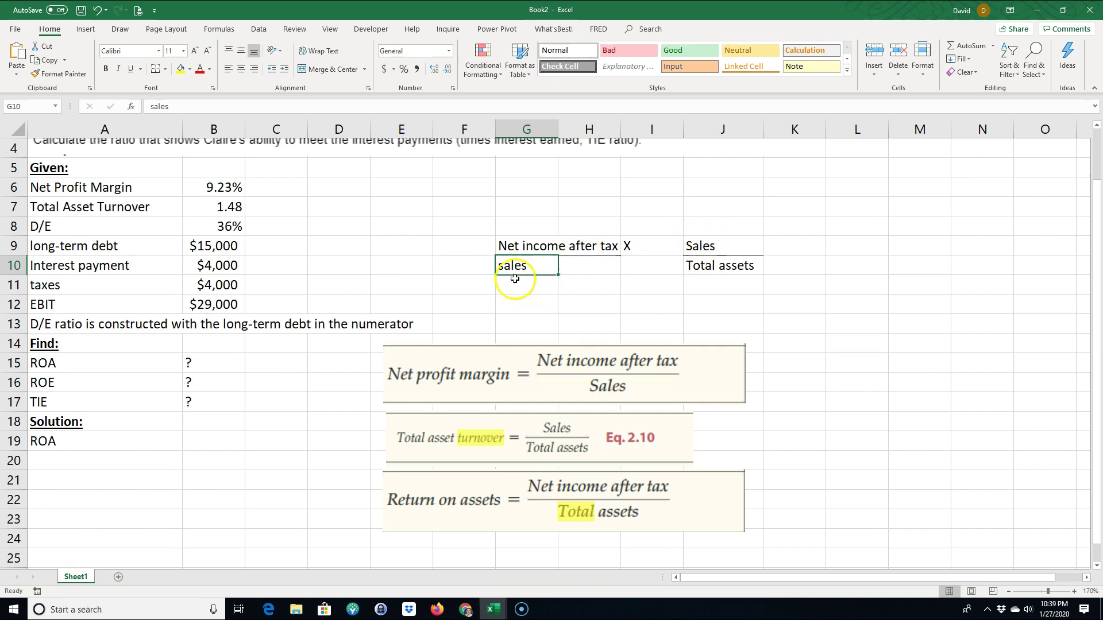
pyautogui.click(563, 246)
pyautogui.click(705, 266)
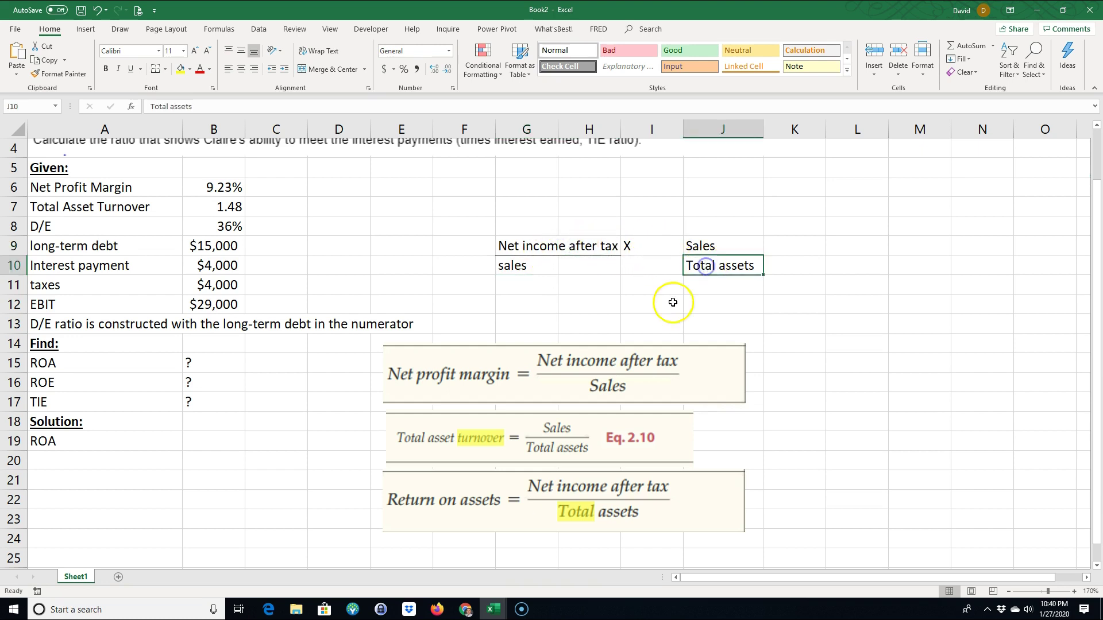
pyautogui.click(589, 489)
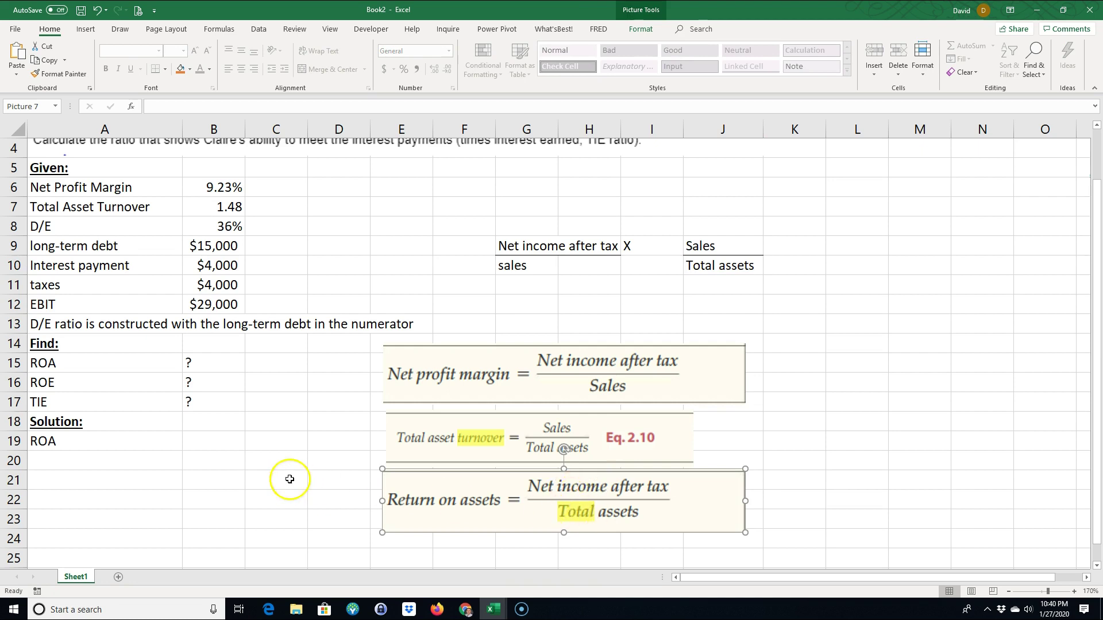
# Enter =B6*B7 in B19 and format it as a percentage with two decimals (13.66%)
pyautogui.click(205, 442)
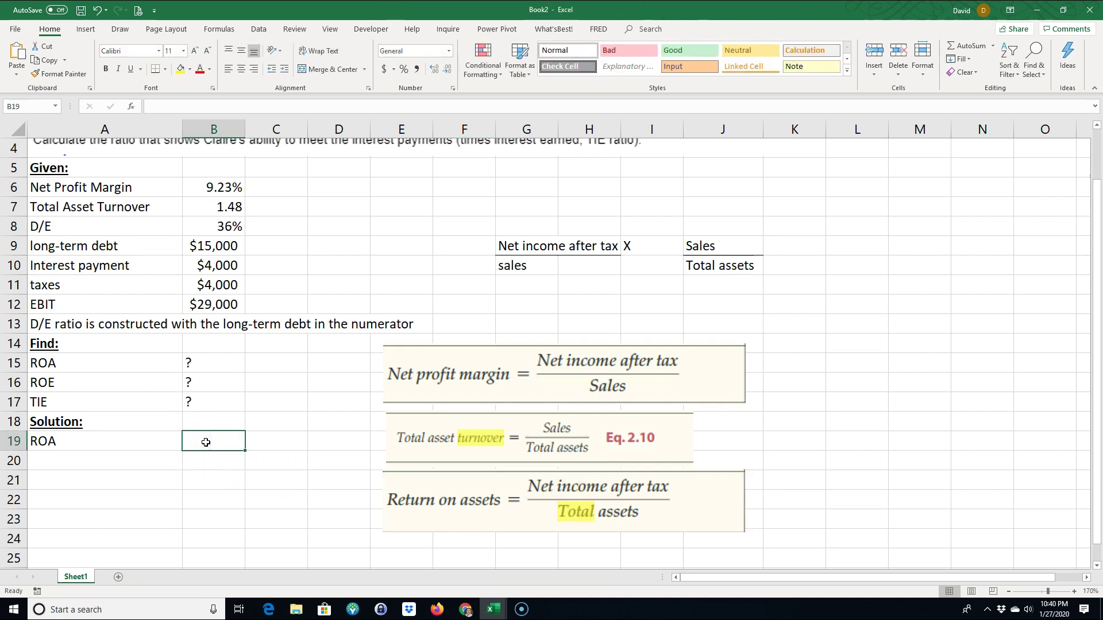
pyautogui.write('=')
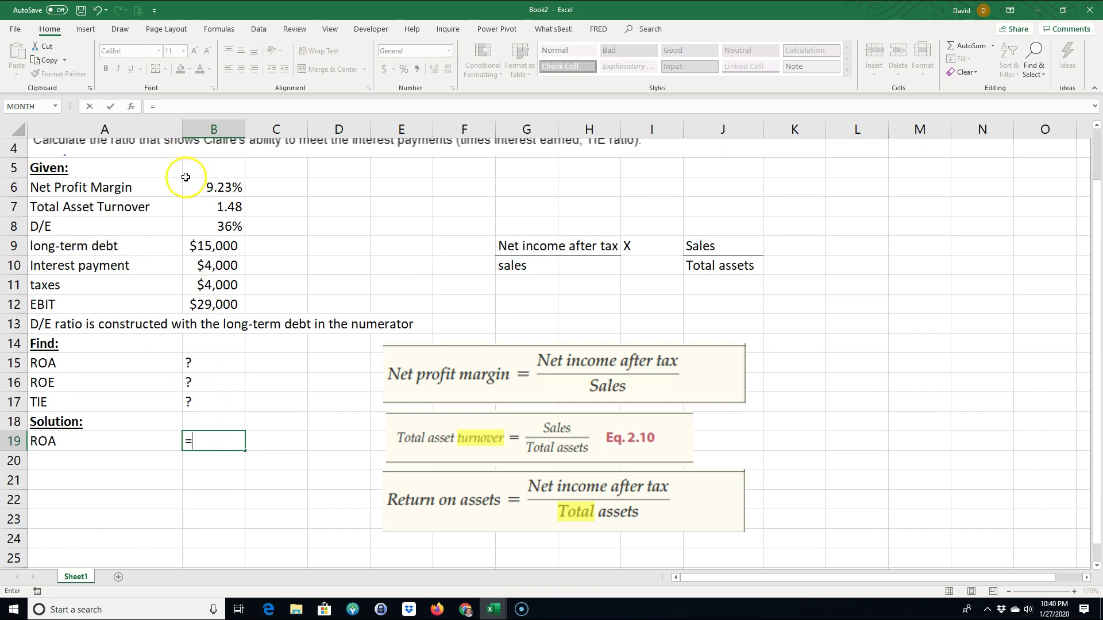
pyautogui.click(207, 189)
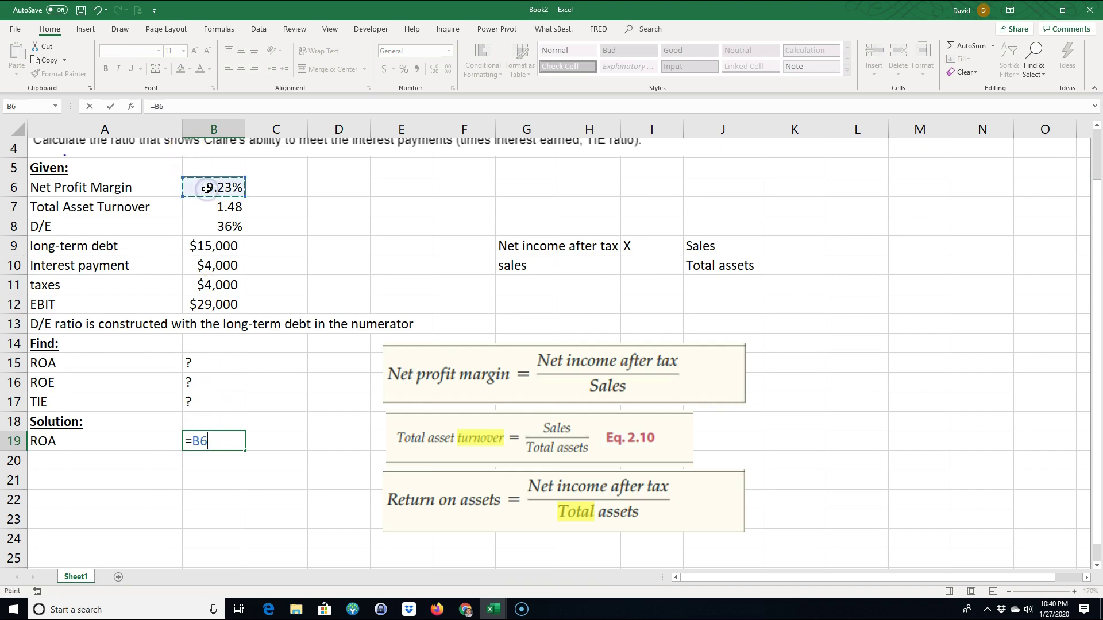
pyautogui.write('*')
pyautogui.click(210, 208)
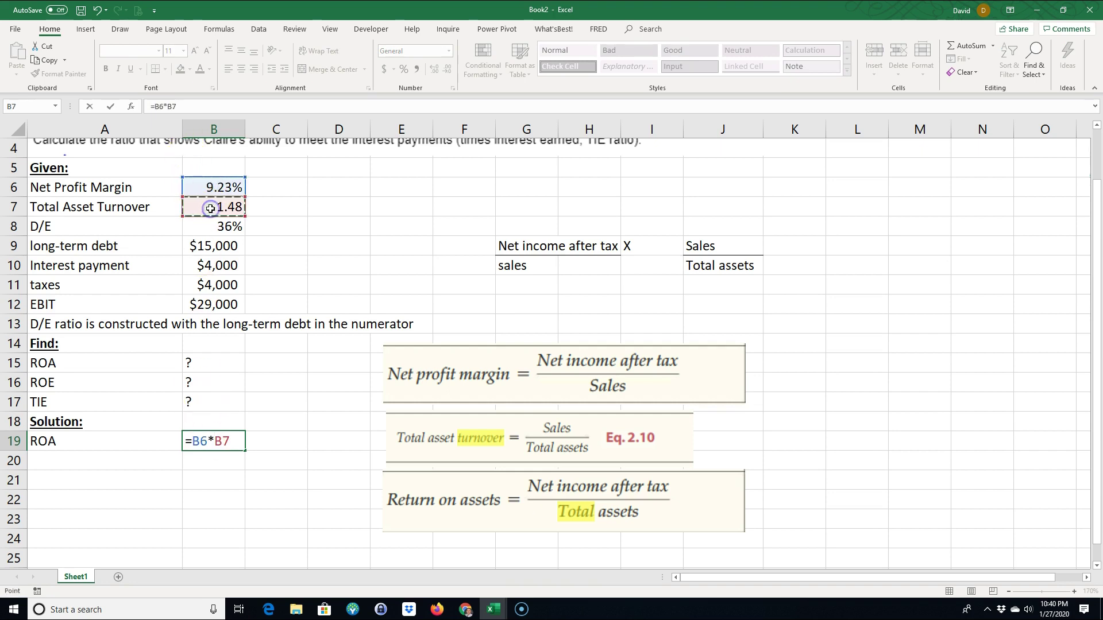
pyautogui.press('Return')
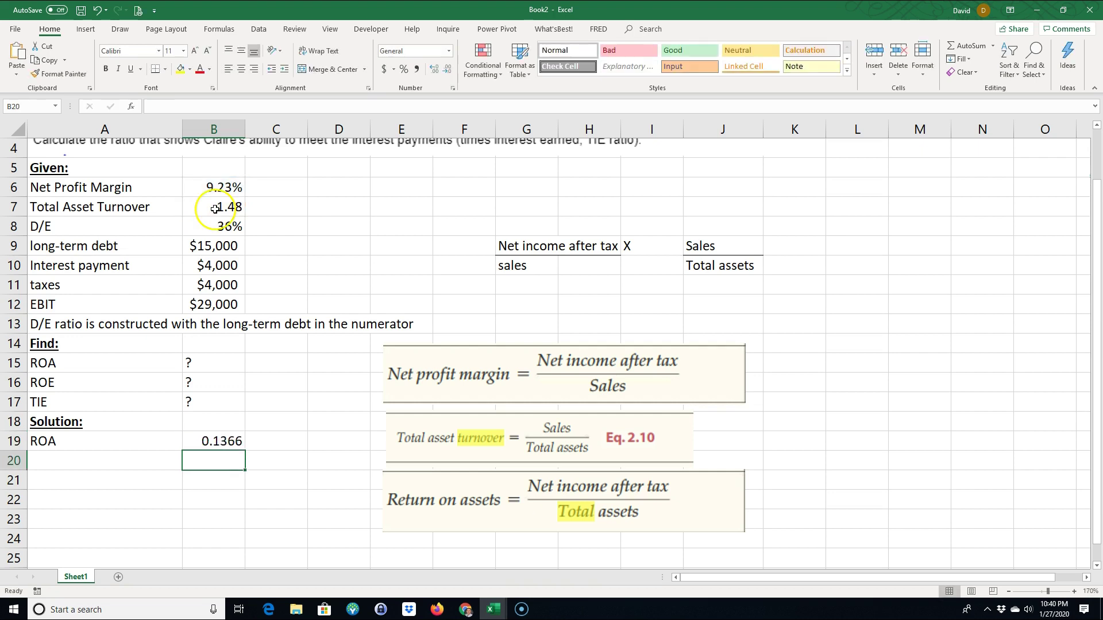
pyautogui.click(218, 441)
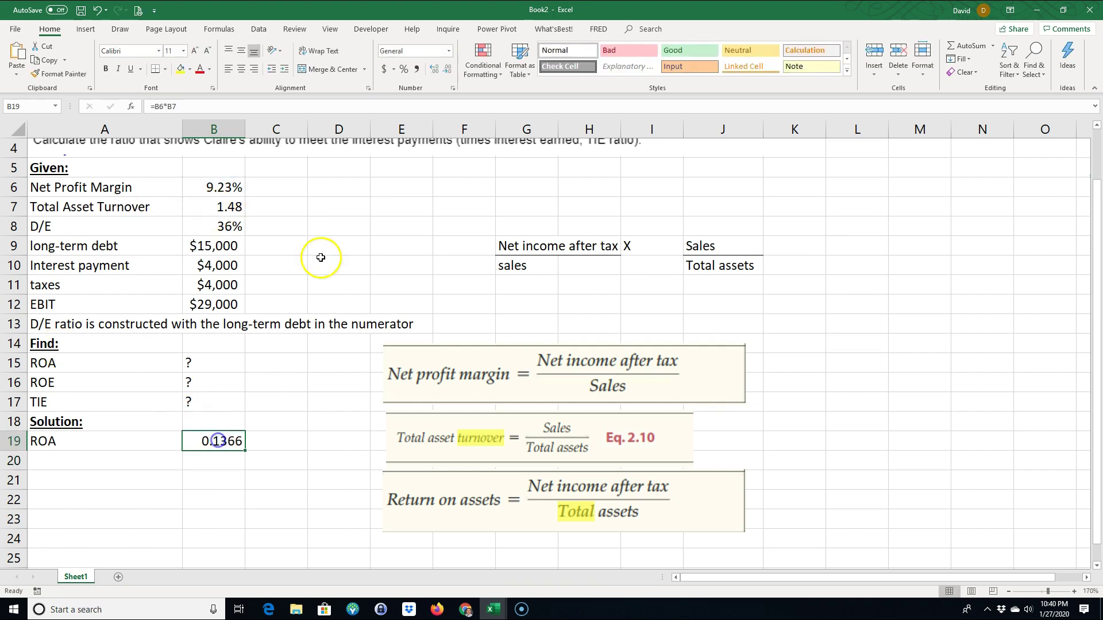
pyautogui.click(404, 69)
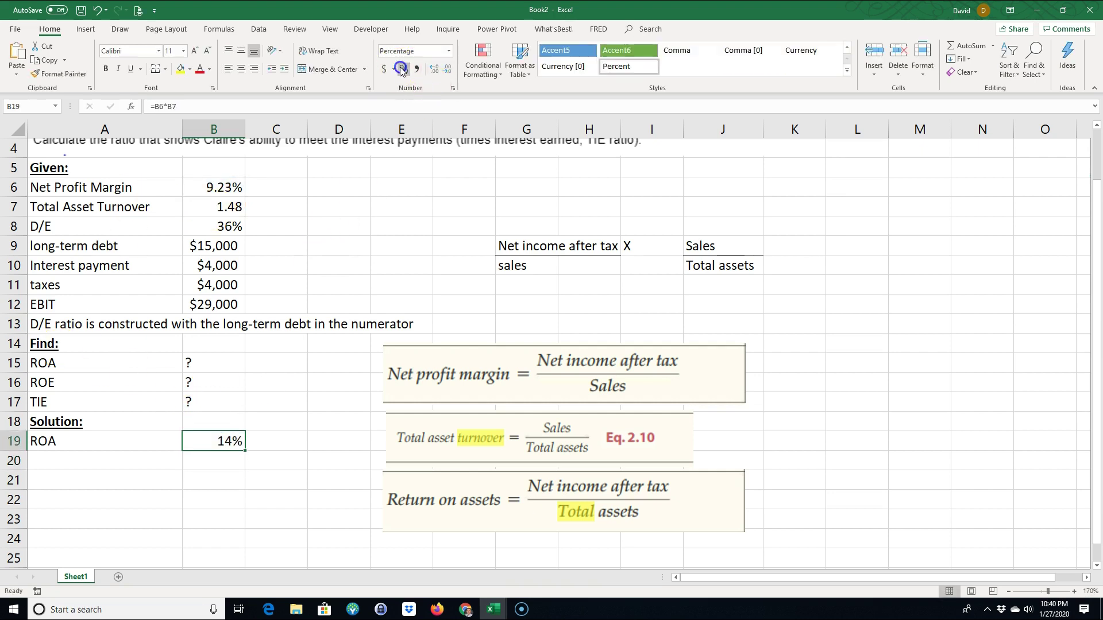
pyautogui.click(433, 70)
# Show the ROA formula in C19 with =FORMULATEXT(B19)
pyautogui.click(281, 442)
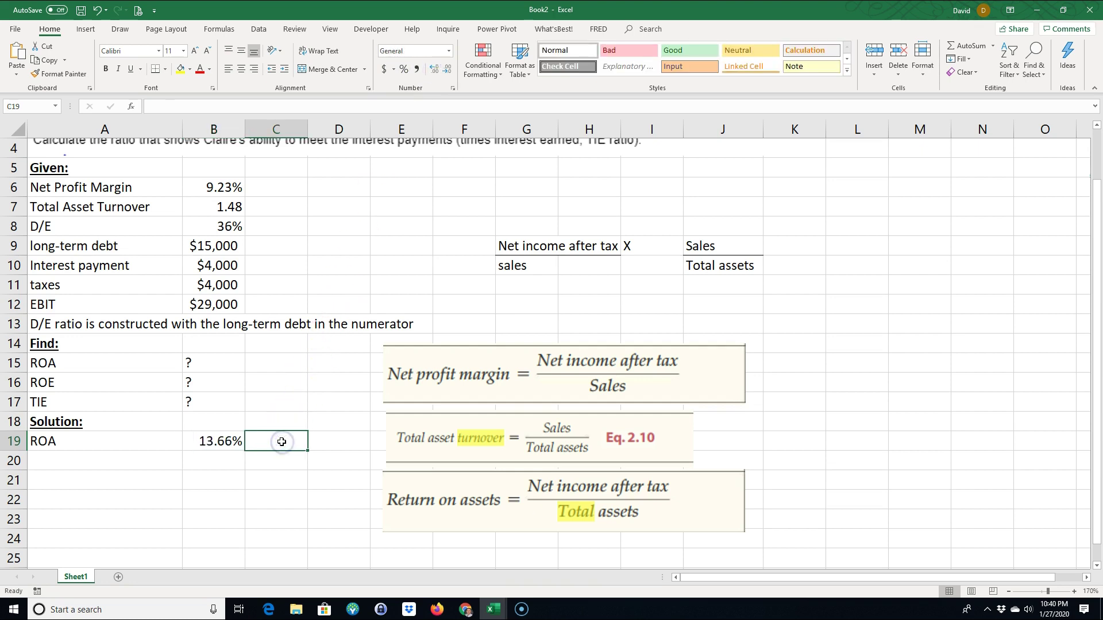
pyautogui.write('p')
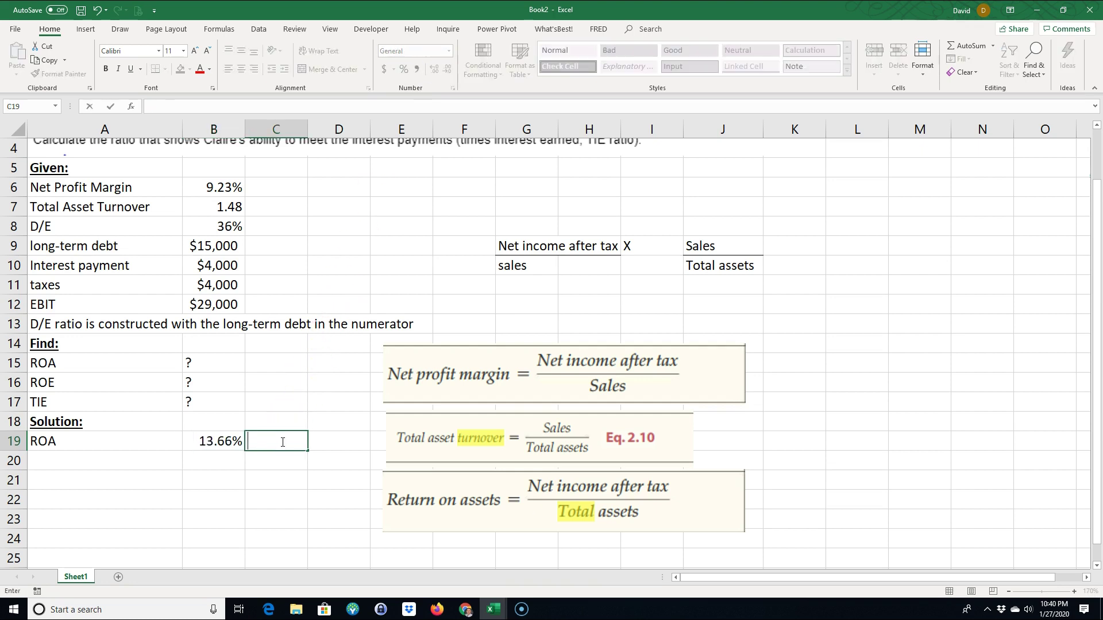
pyautogui.write('=form')
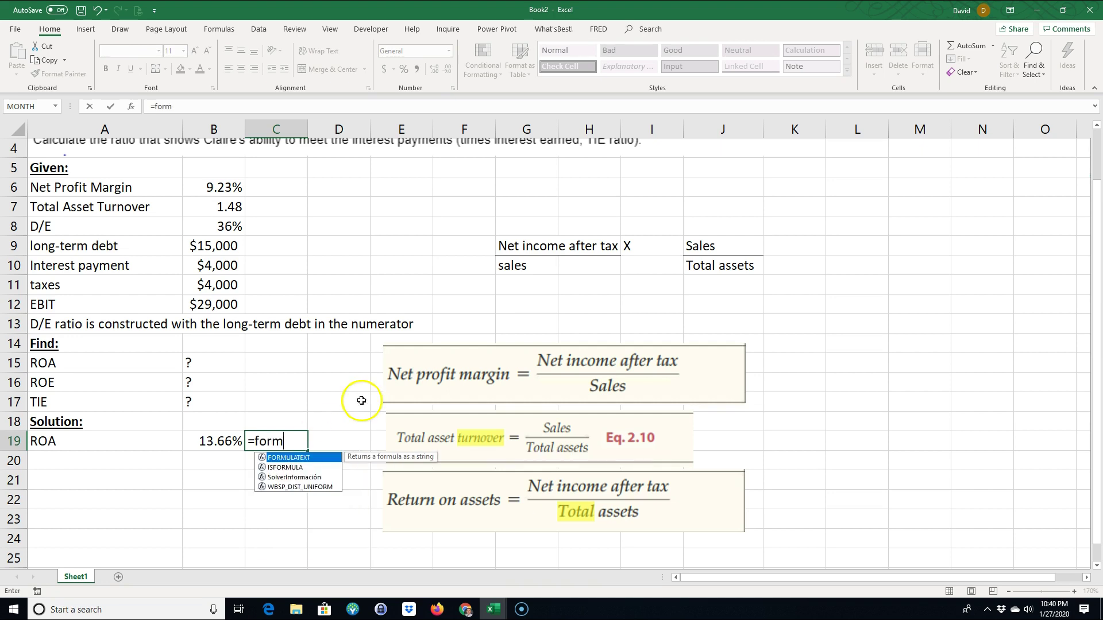
pyautogui.doubleClick(289, 457)
pyautogui.click(228, 443)
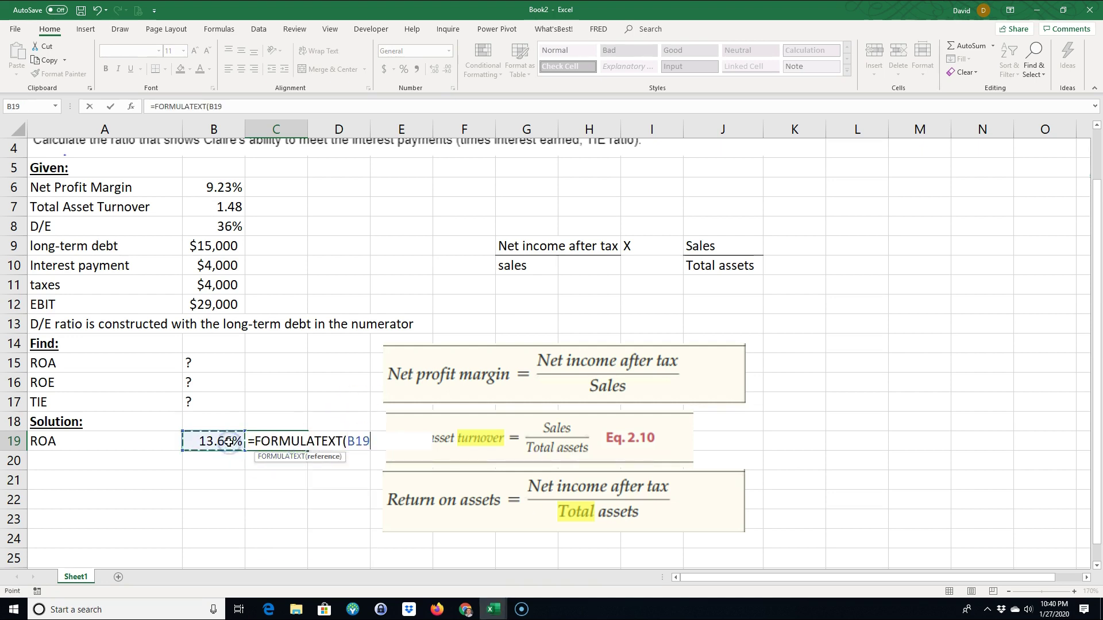
pyautogui.press('Return')
# Shift the net profit margin, total asset turnover and return on assets pictures to the right
pyautogui.moveTo(479, 382); pyautogui.dragTo(521, 386)
pyautogui.moveTo(655, 435); pyautogui.dragTo(711, 435)
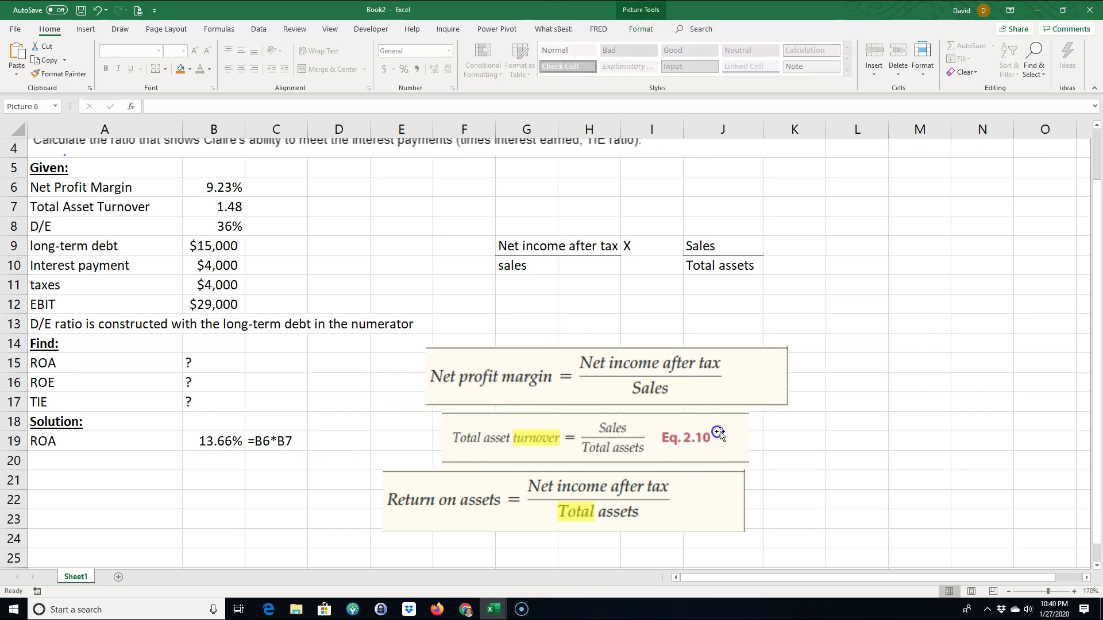
pyautogui.moveTo(721, 493); pyautogui.dragTo(757, 493)
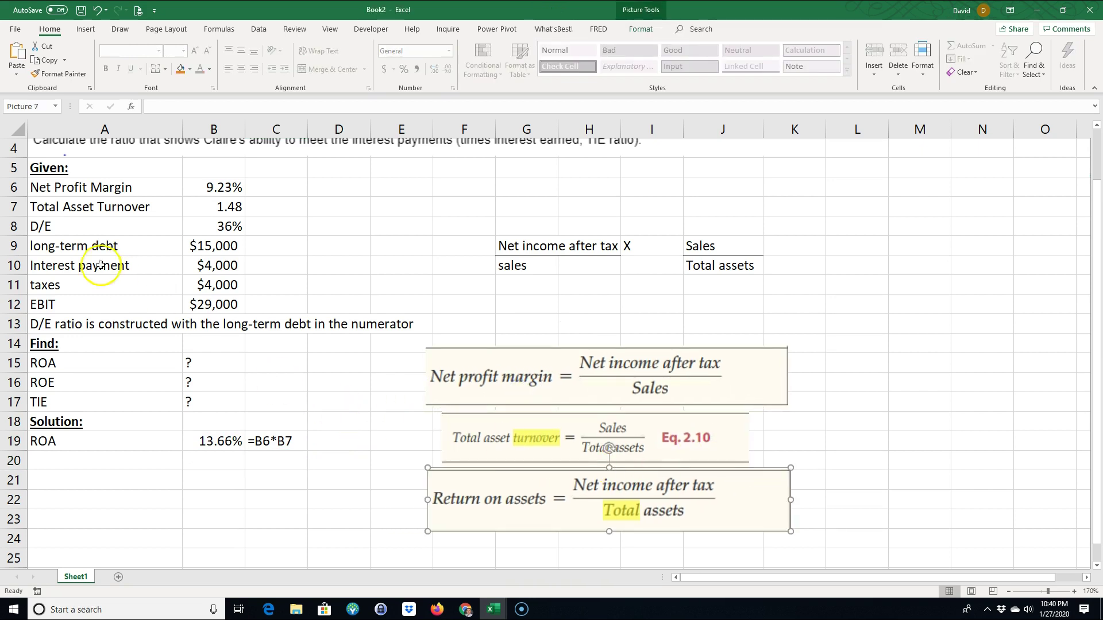
pyautogui.scroll(1, 101, 409)
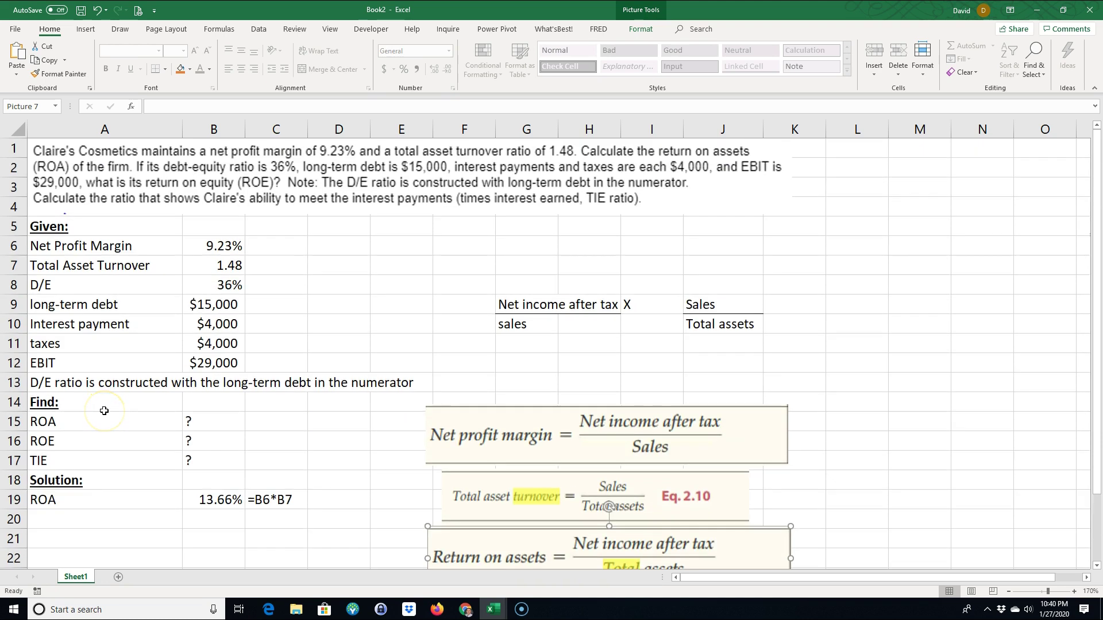
pyautogui.click(104, 420)
pyautogui.scroll(-1, 106, 422)
pyautogui.scroll(1, 109, 424)
pyautogui.scroll(-1, 122, 449)
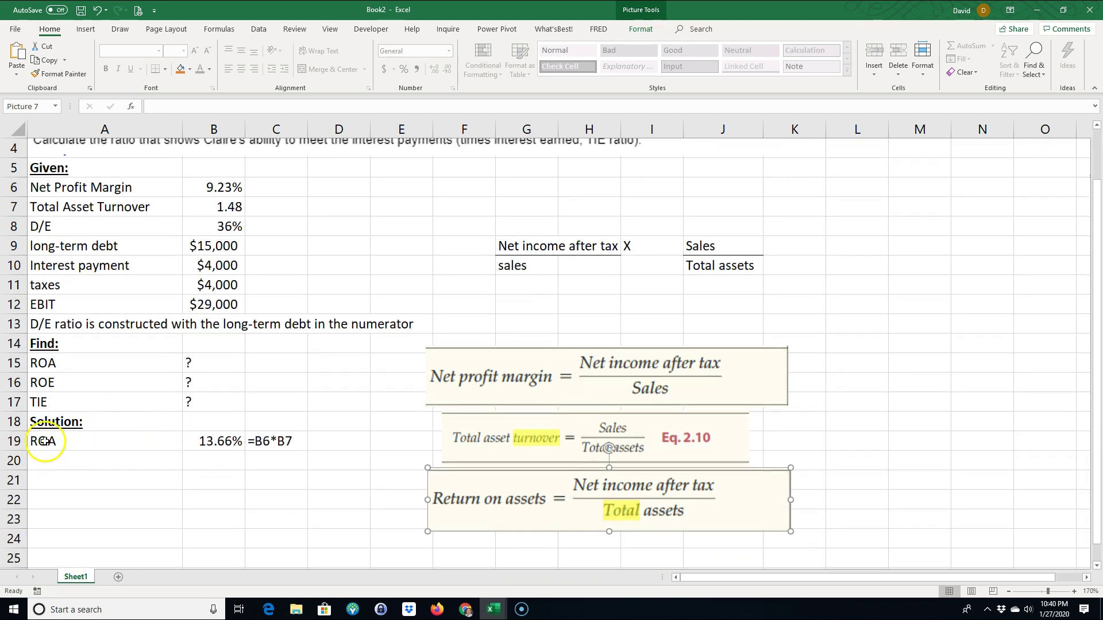
# Select the ROA label in A19 and scroll down to the area below
pyautogui.click(44, 443)
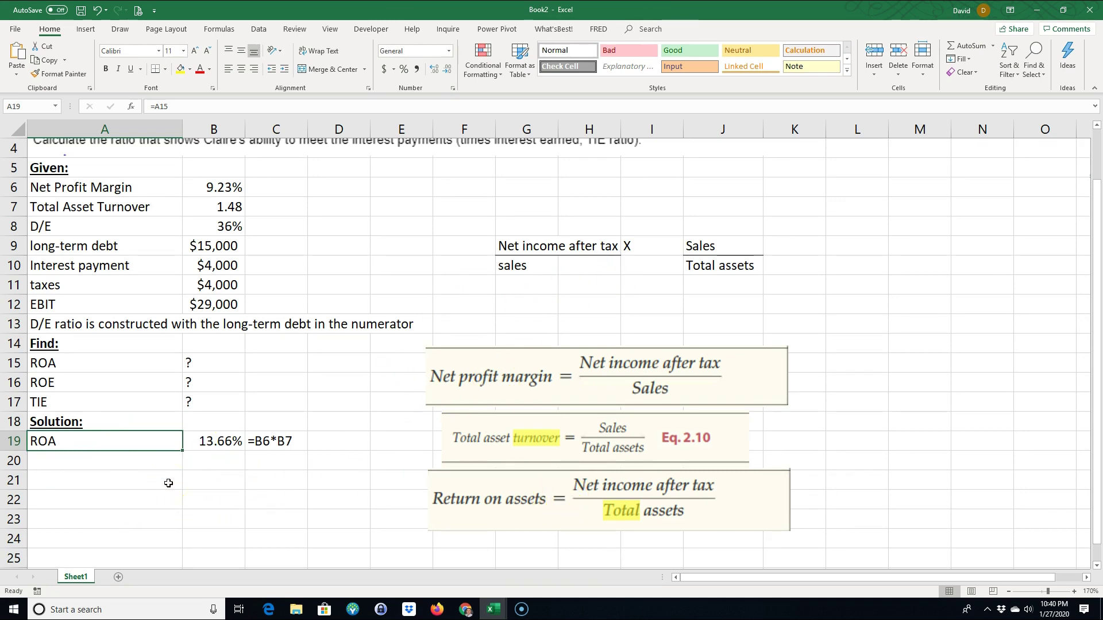
pyautogui.scroll(1, 163, 468)
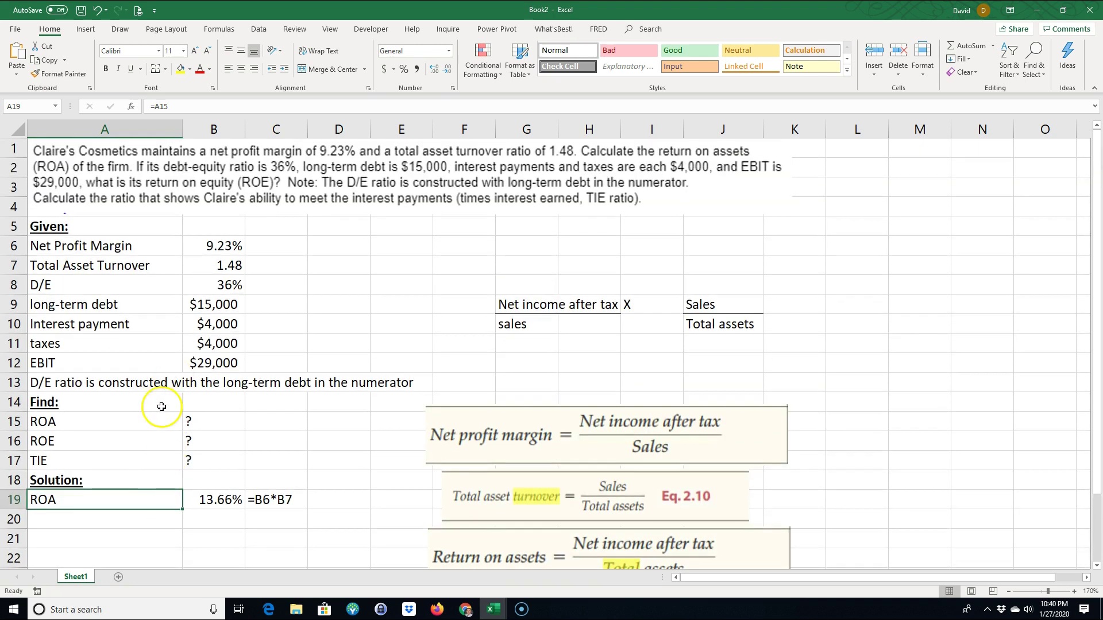
pyautogui.scroll(-1, 156, 419)
pyautogui.scroll(-1, 156, 418)
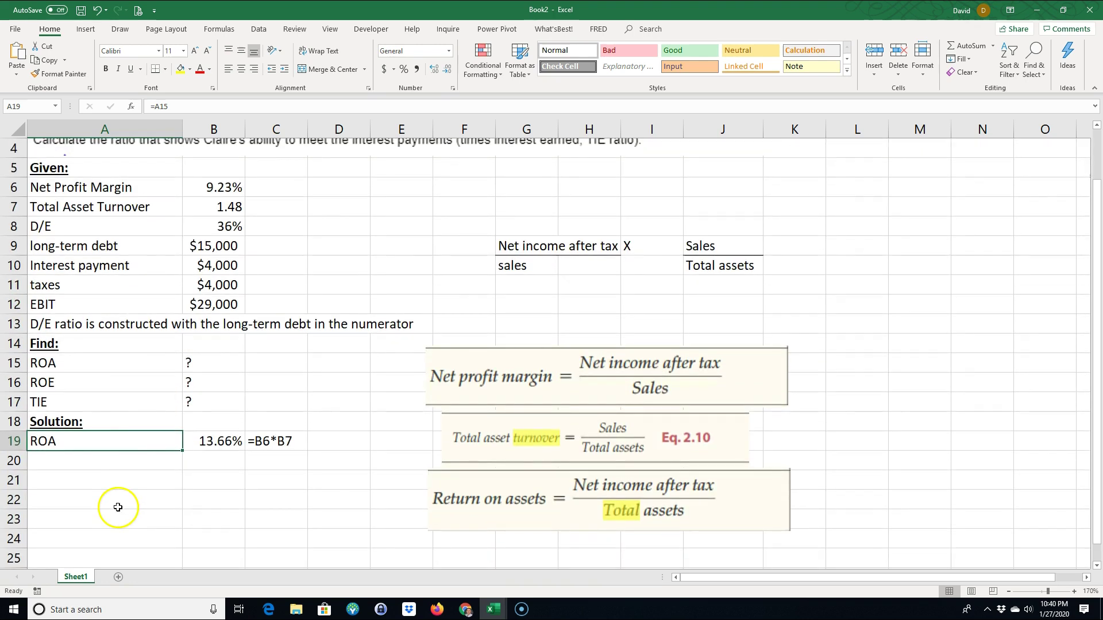
pyautogui.scroll(-1, 127, 500)
pyautogui.click(78, 518)
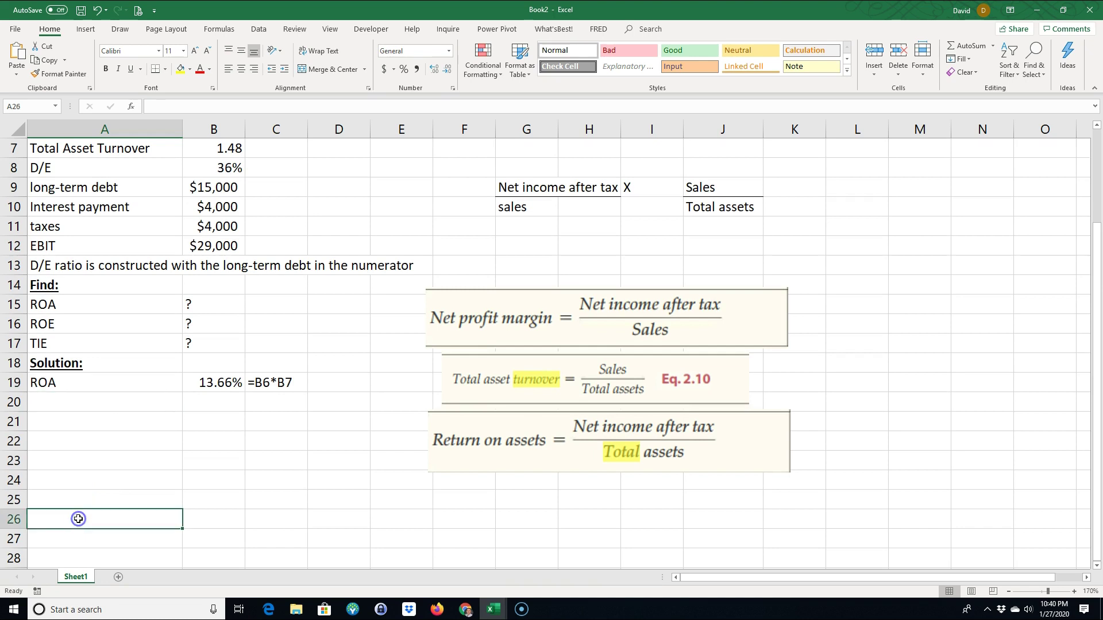
pyautogui.write('=')
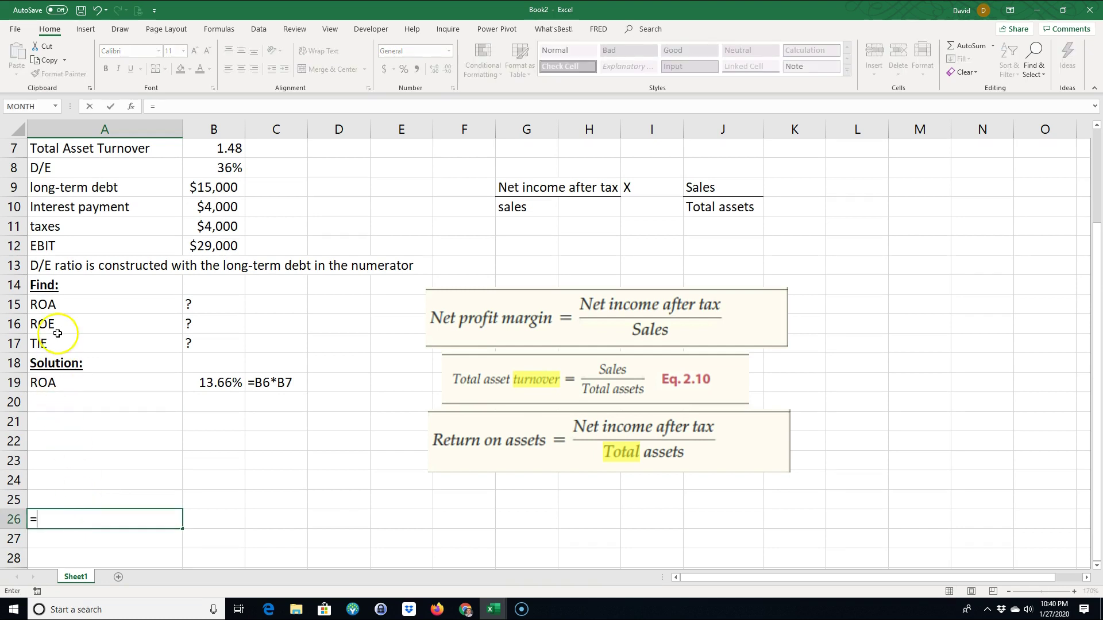
pyautogui.click(58, 327)
pyautogui.press('Return')
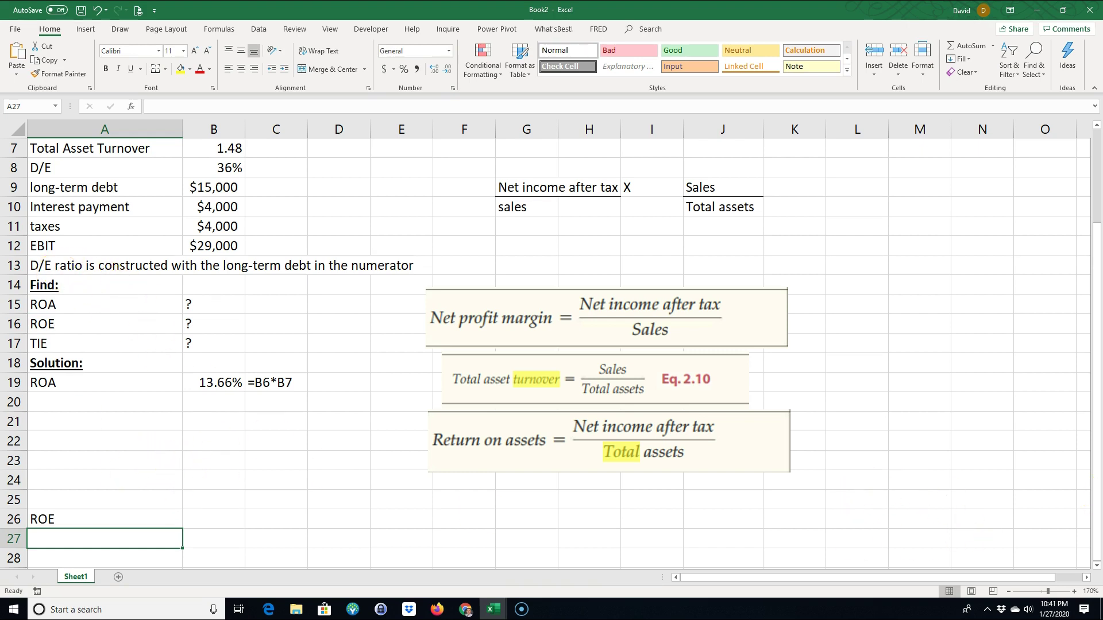
pyautogui.scroll(-3, 551, 345)
pyautogui.scroll(4, 551, 344)
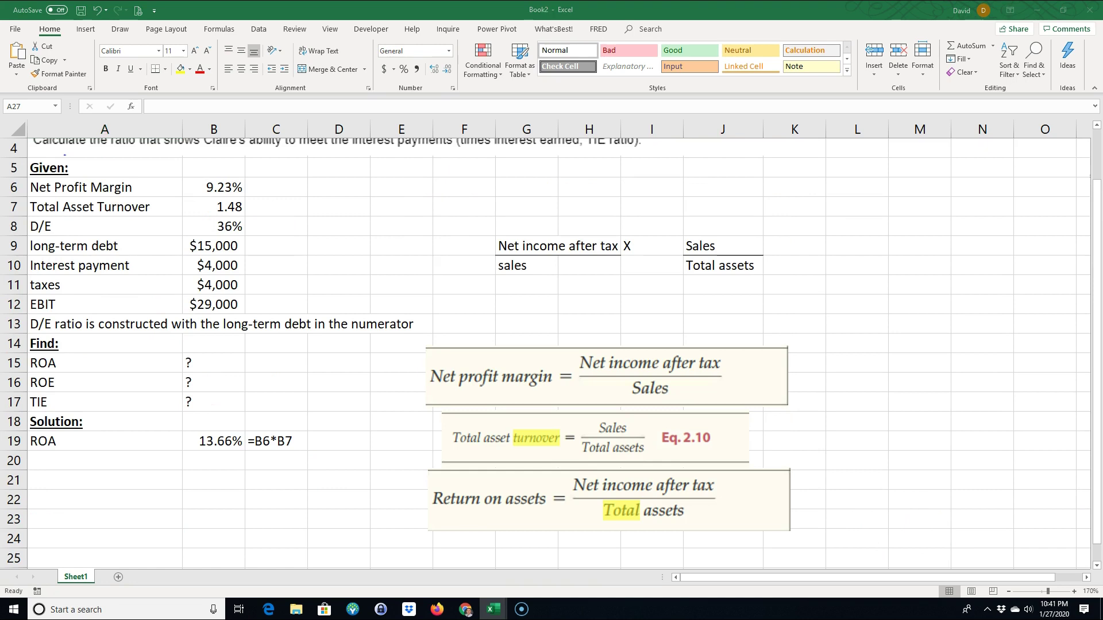
pyautogui.click(316, 518)
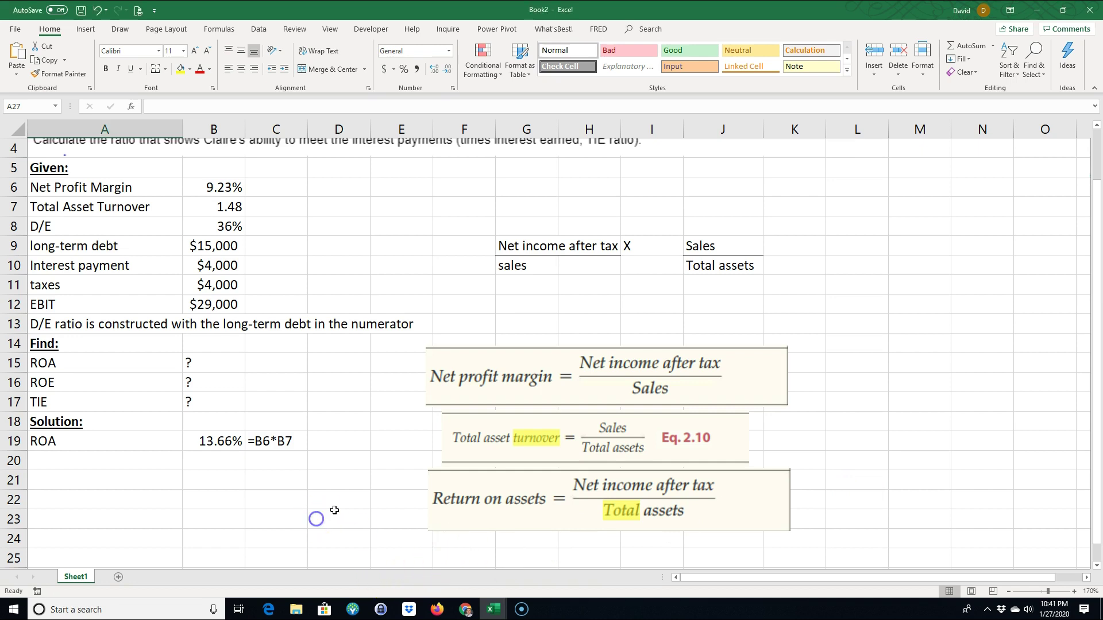
pyautogui.scroll(-3, 344, 488)
# Paste the Return on equity formula image at F25 and the Debt-equity ratio image at F29
pyautogui.click(456, 383)
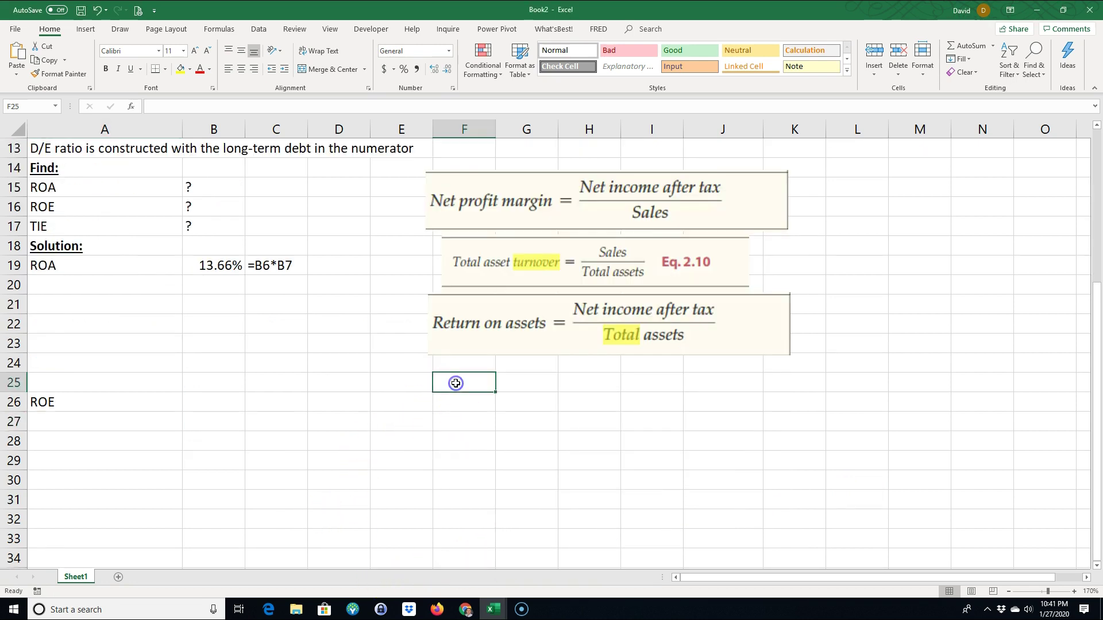
pyautogui.hotkey('ctrl', 'v')
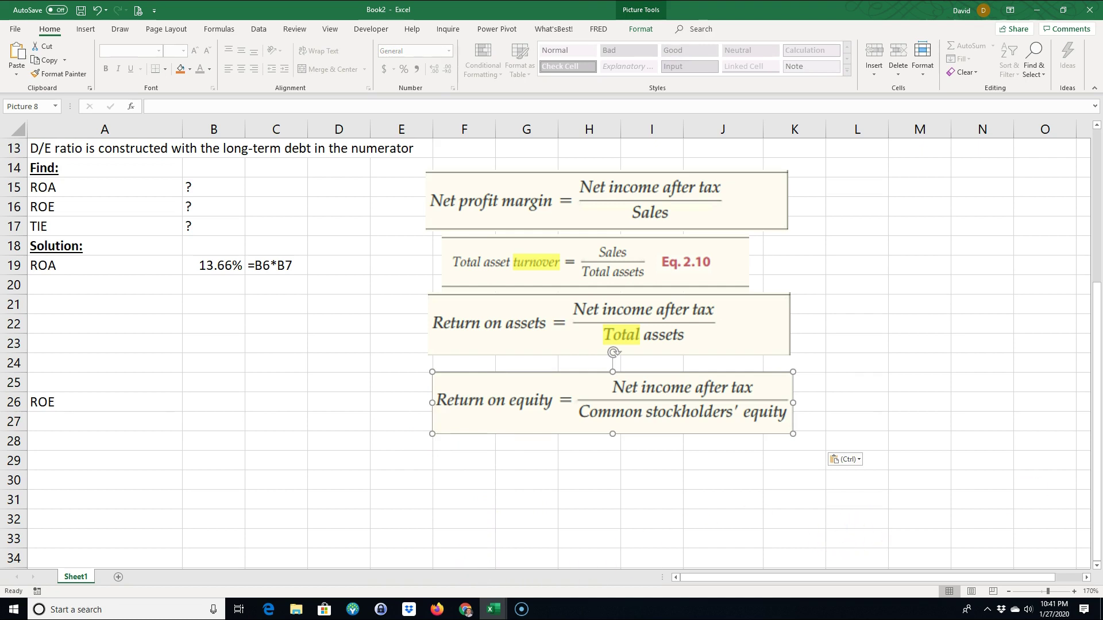
pyautogui.scroll(4, 357, 387)
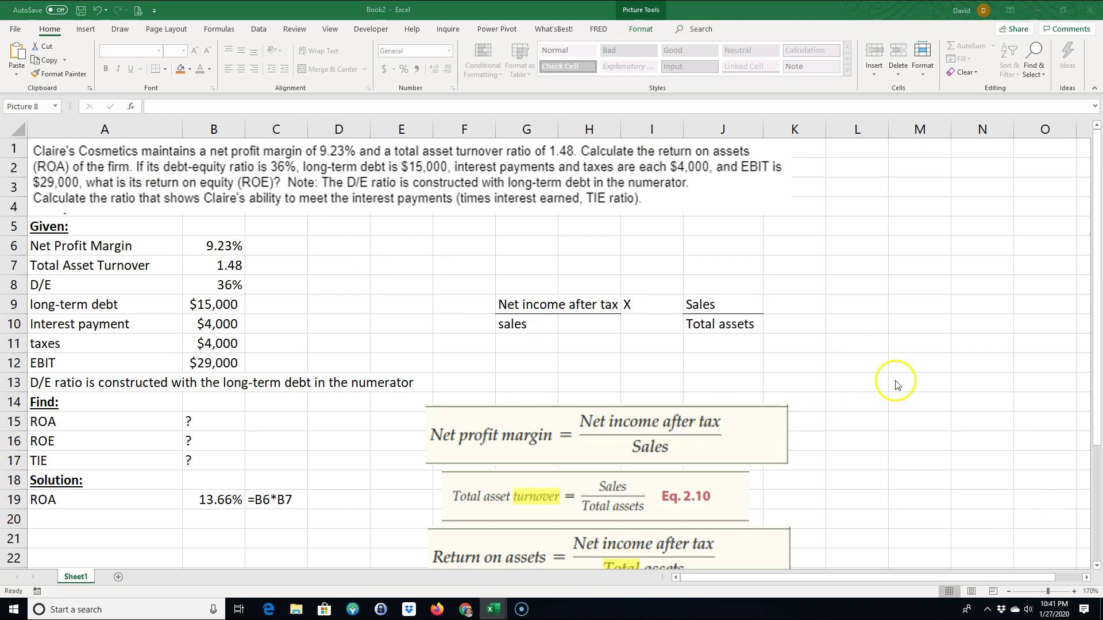
pyautogui.scroll(-1, 885, 388)
pyautogui.scroll(-5, 885, 388)
pyautogui.click(461, 401)
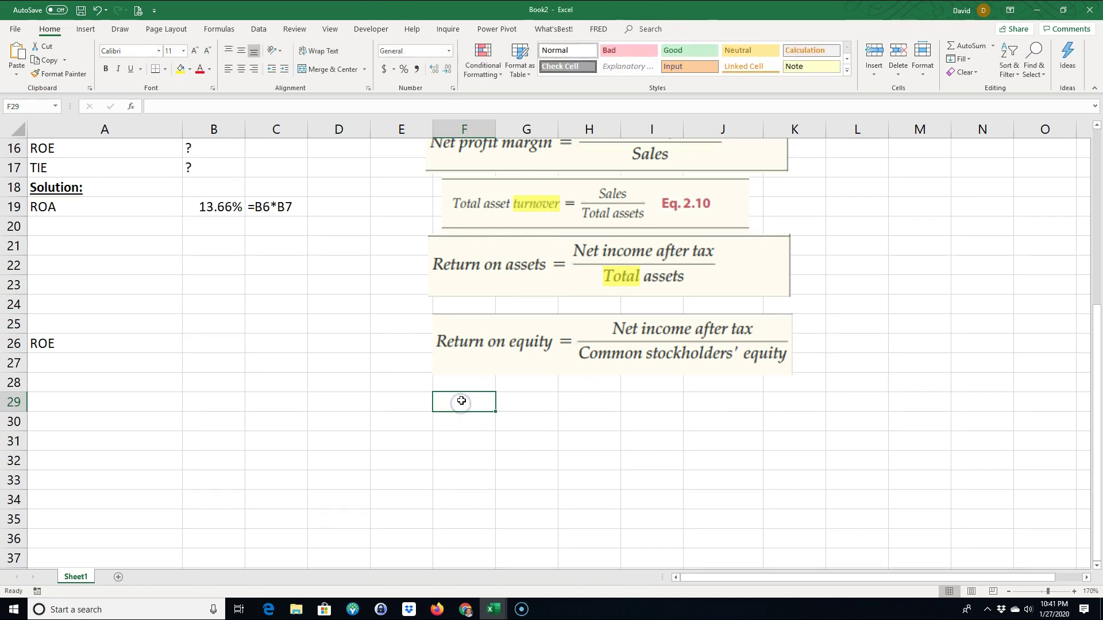
pyautogui.hotkey('ctrl', 'v')
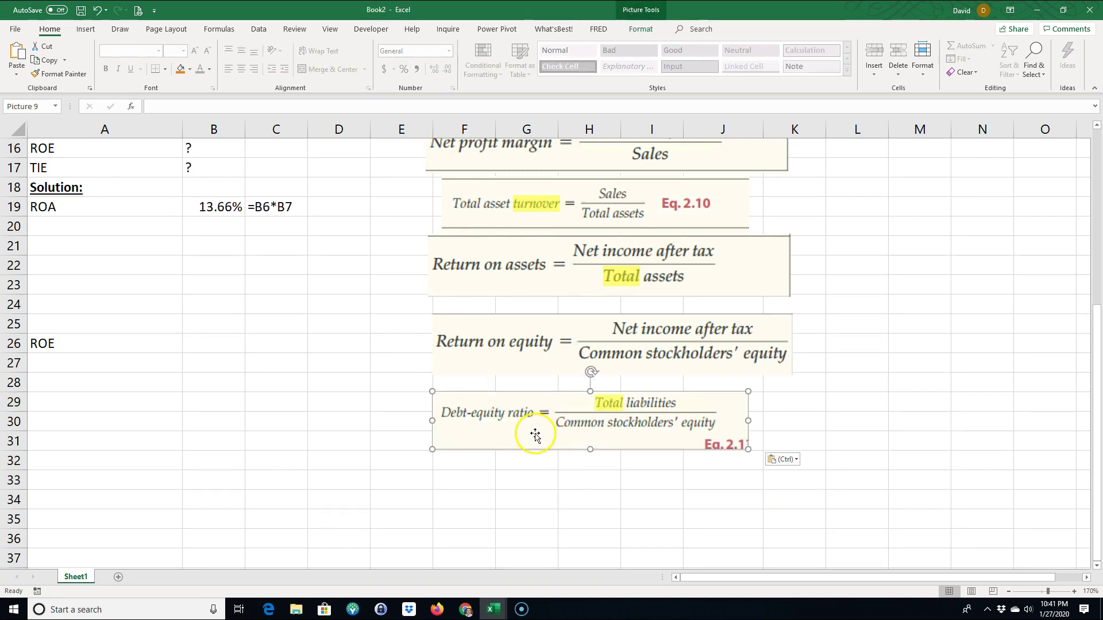
pyautogui.click(538, 429)
pyautogui.scroll(2, 271, 460)
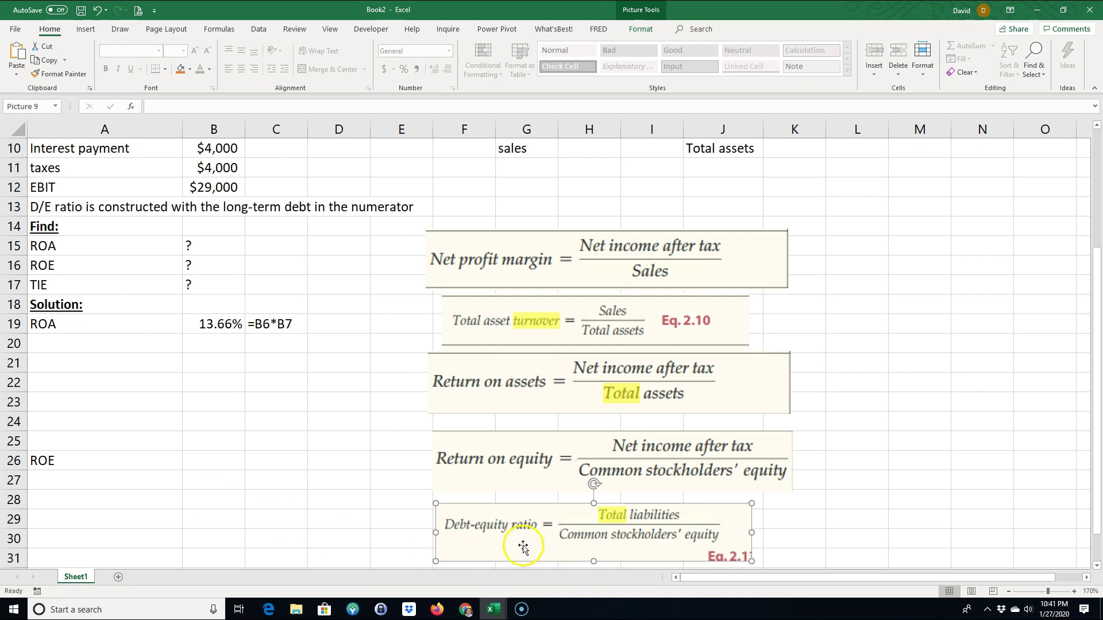
# Drag the ROE label from A26 to A28 and enter 'Net income after tax' in A26
pyautogui.click(136, 463)
pyautogui.moveTo(131, 454); pyautogui.dragTo(130, 494)
pyautogui.click(81, 463)
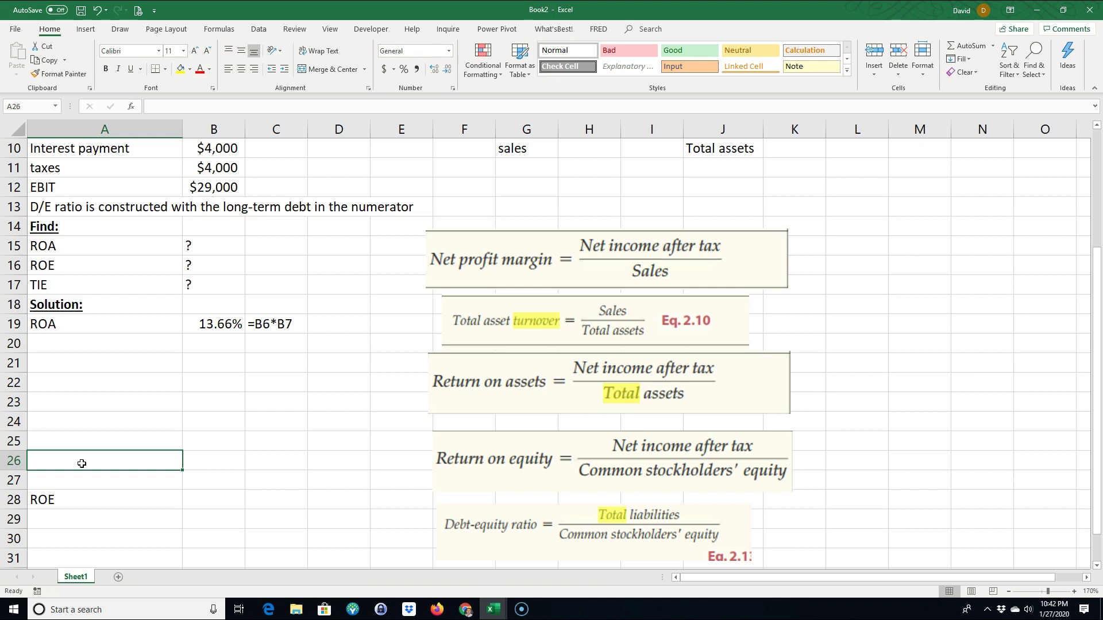
pyautogui.write('Net income after t')
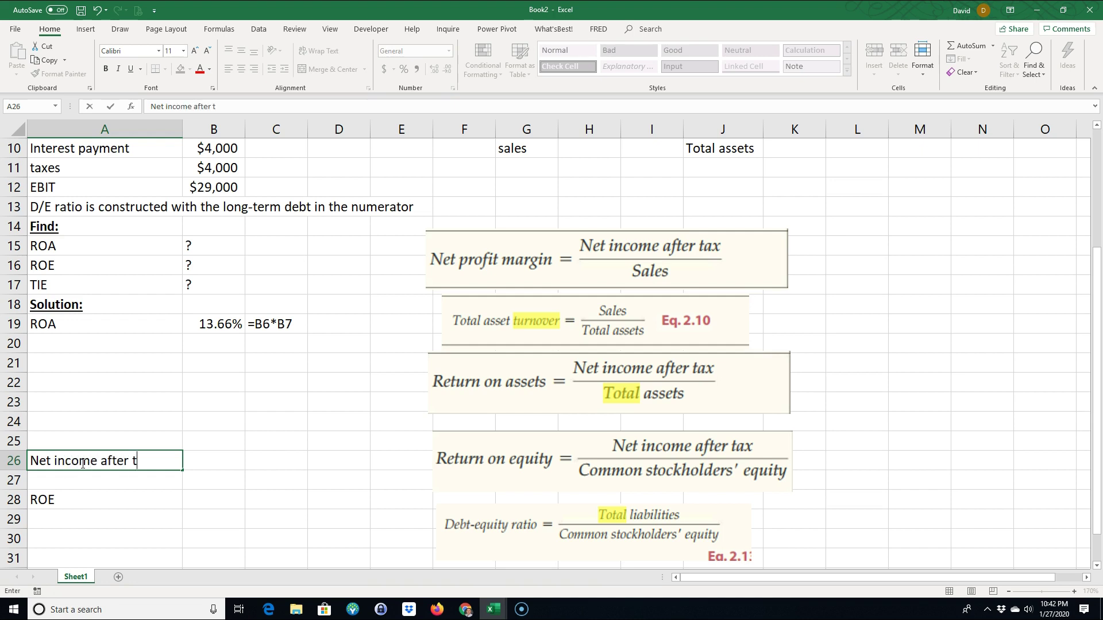
pyautogui.write('ax')
pyautogui.press('Return')
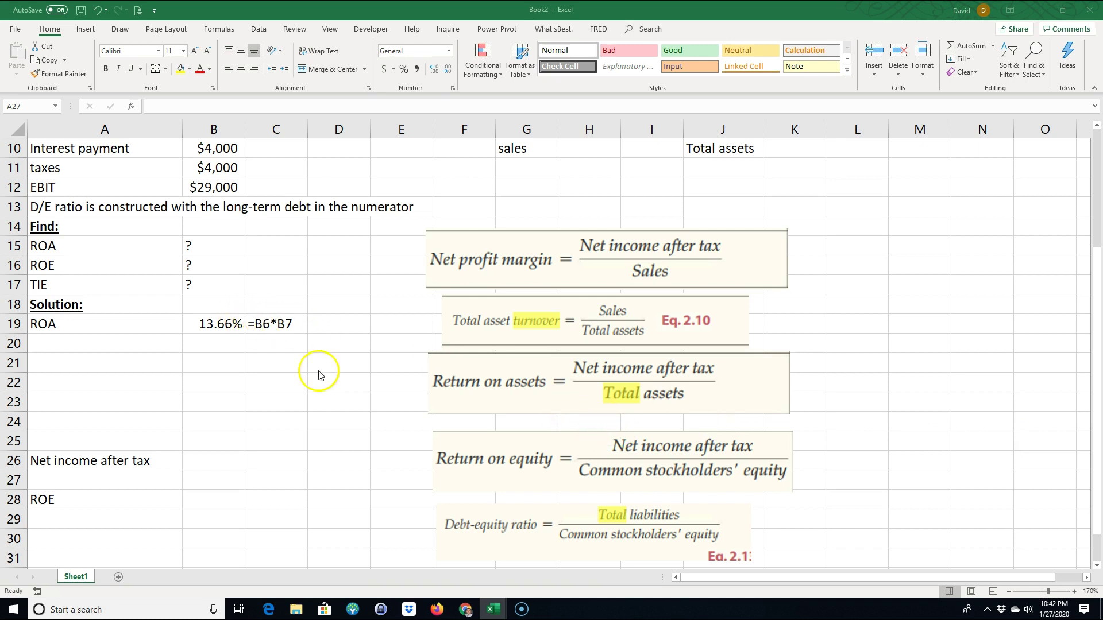
pyautogui.scroll(3, 312, 389)
pyautogui.scroll(-1, 84, 318)
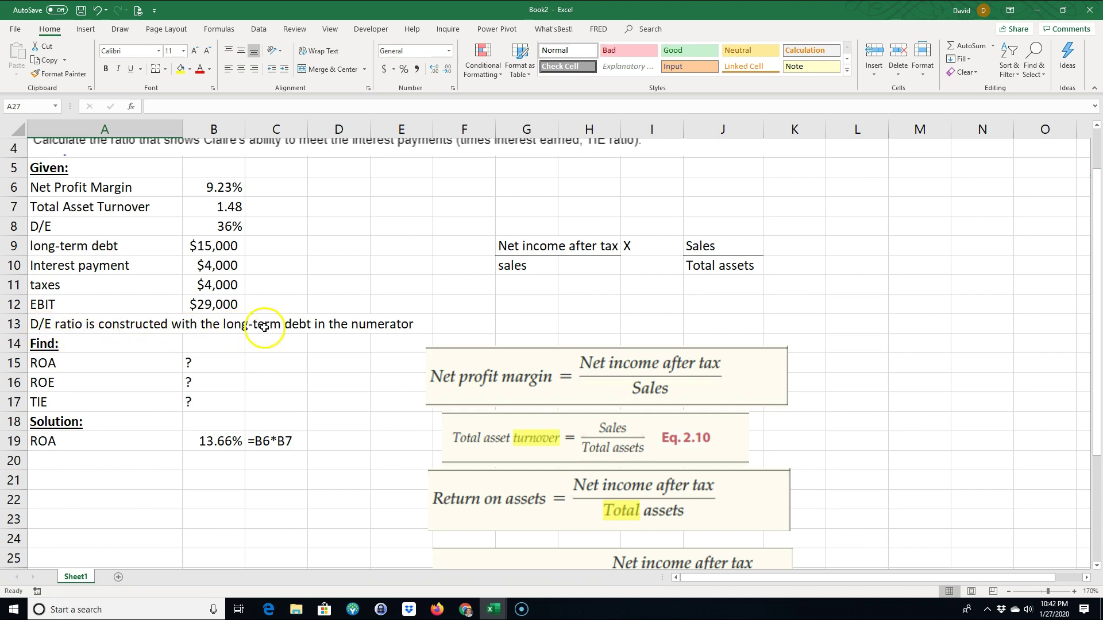
pyautogui.scroll(-2, 339, 345)
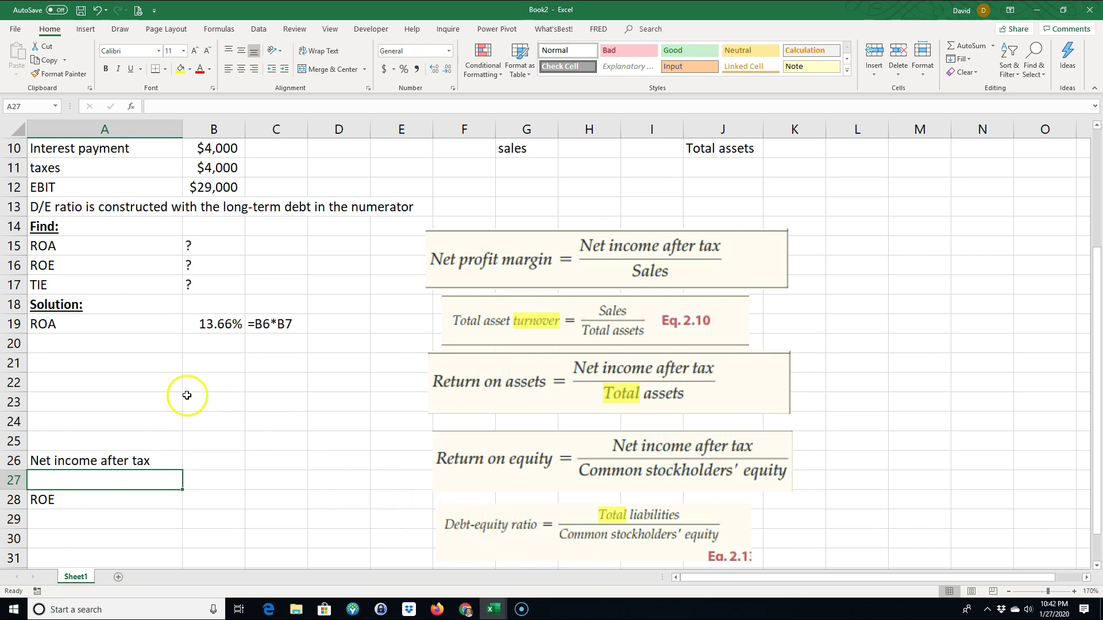
pyautogui.scroll(2, 188, 401)
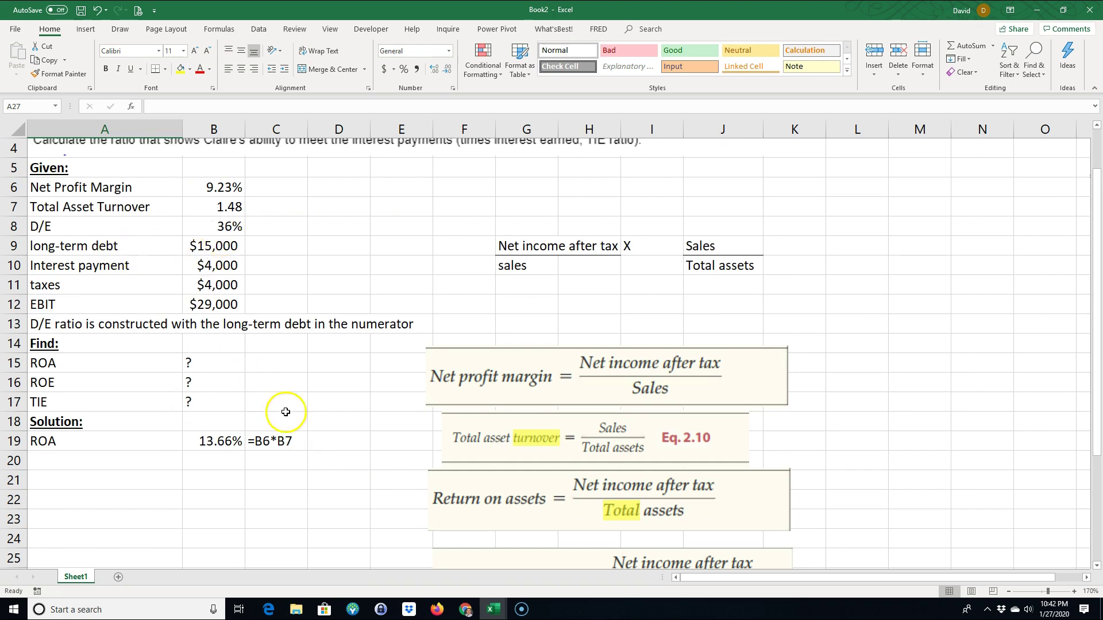
pyautogui.scroll(-2, 285, 410)
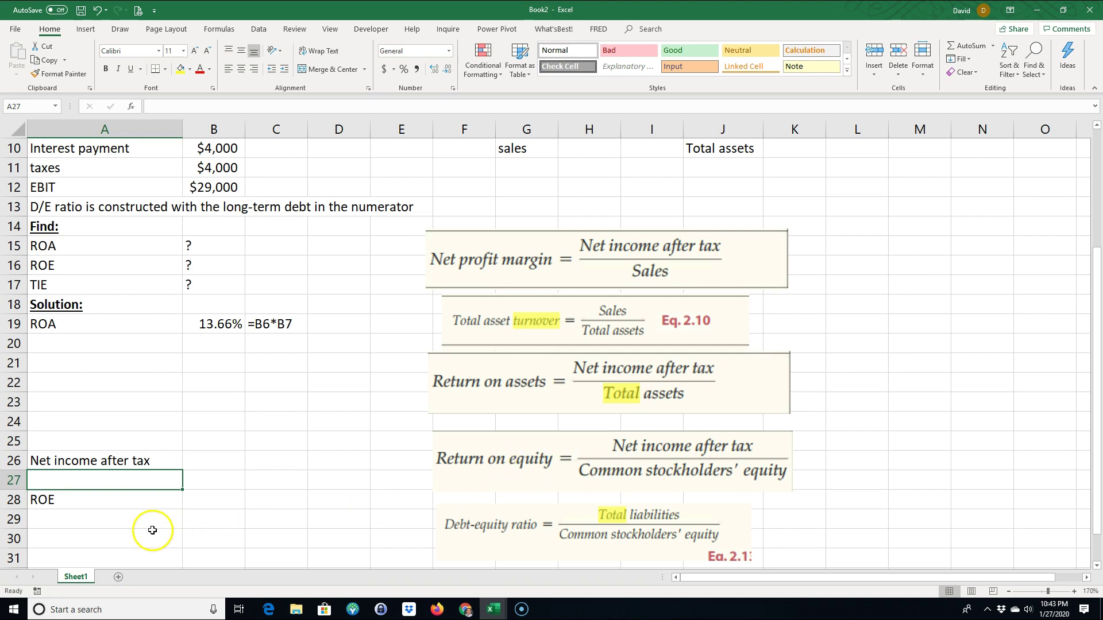
# Enter =B12-B10-B11 in B26, giving net income after tax of $21,000
pyautogui.click(216, 462)
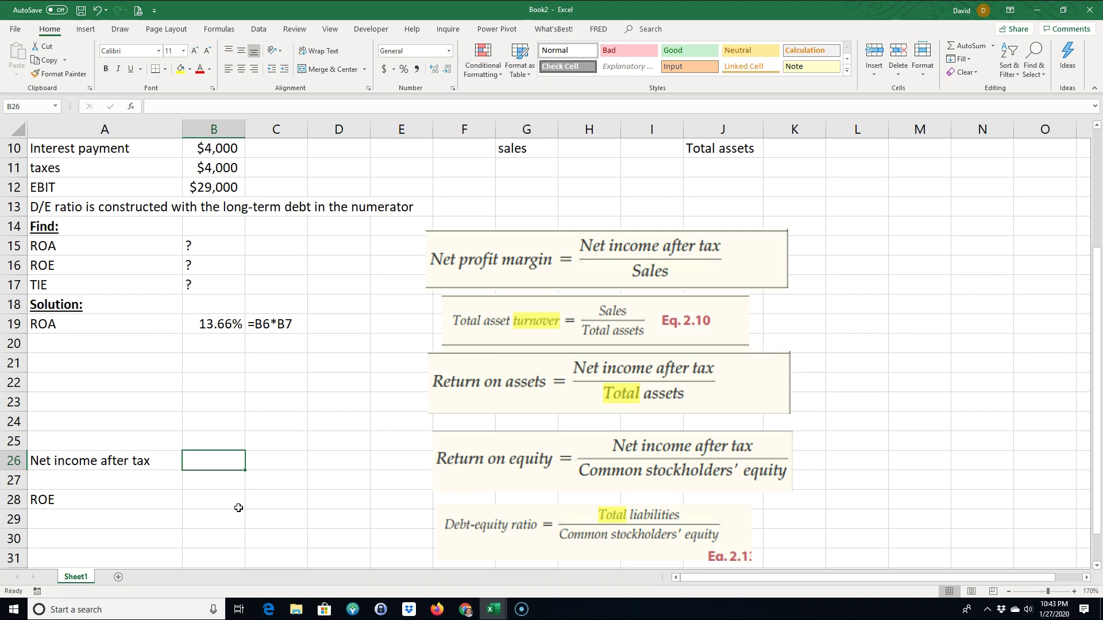
pyautogui.write('=')
pyautogui.scroll(1, 236, 436)
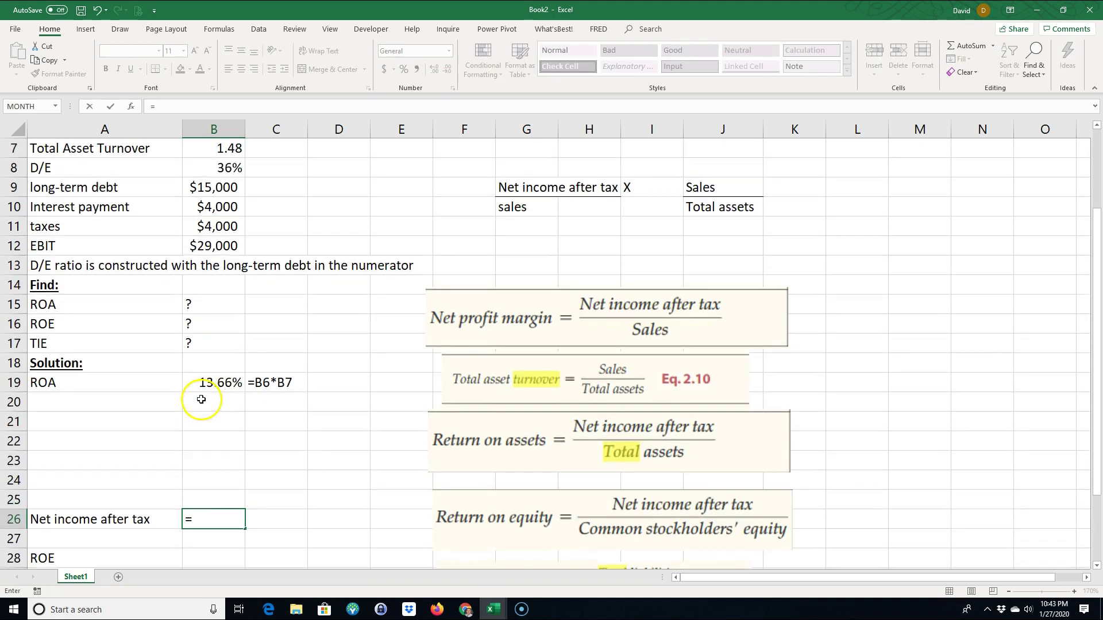
pyautogui.click(207, 248)
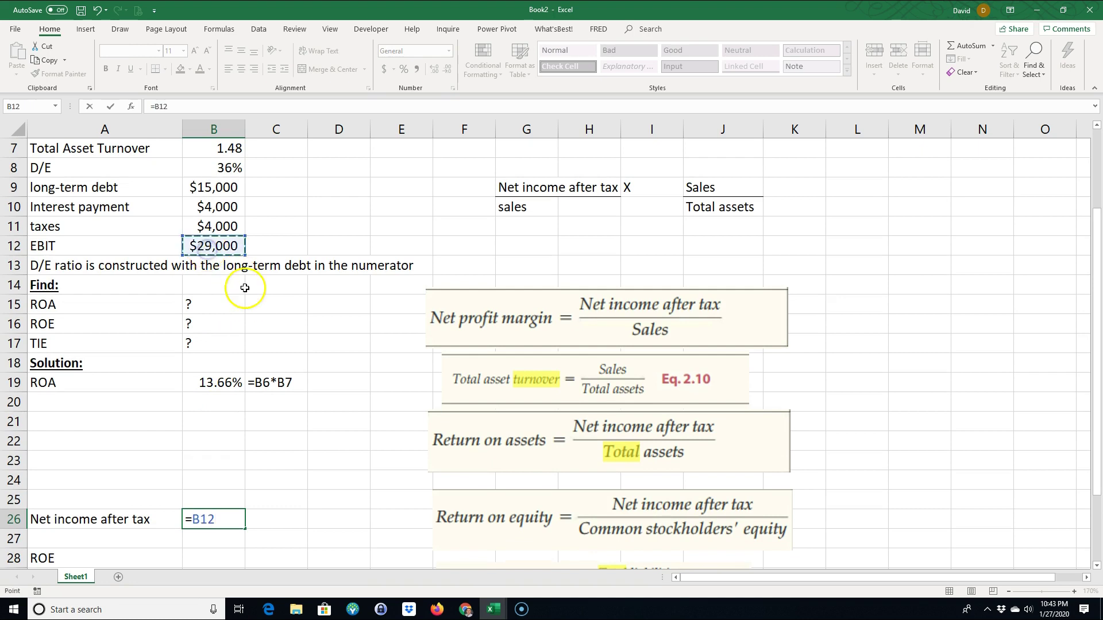
pyautogui.write('-')
pyautogui.click(211, 208)
pyautogui.write('-')
pyautogui.click(210, 225)
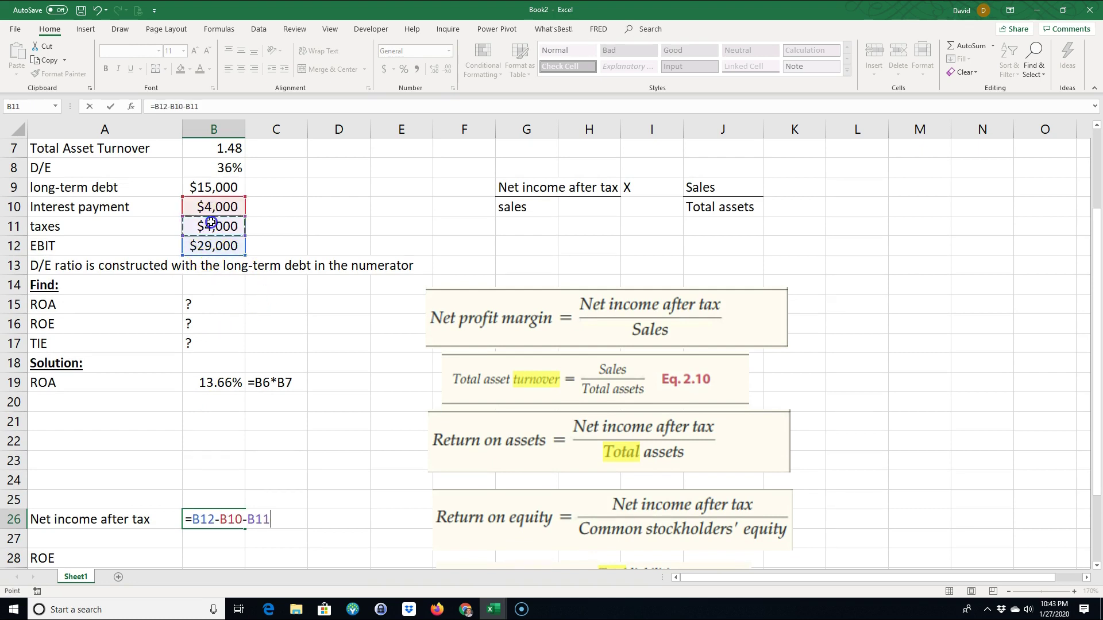
pyautogui.press('Return')
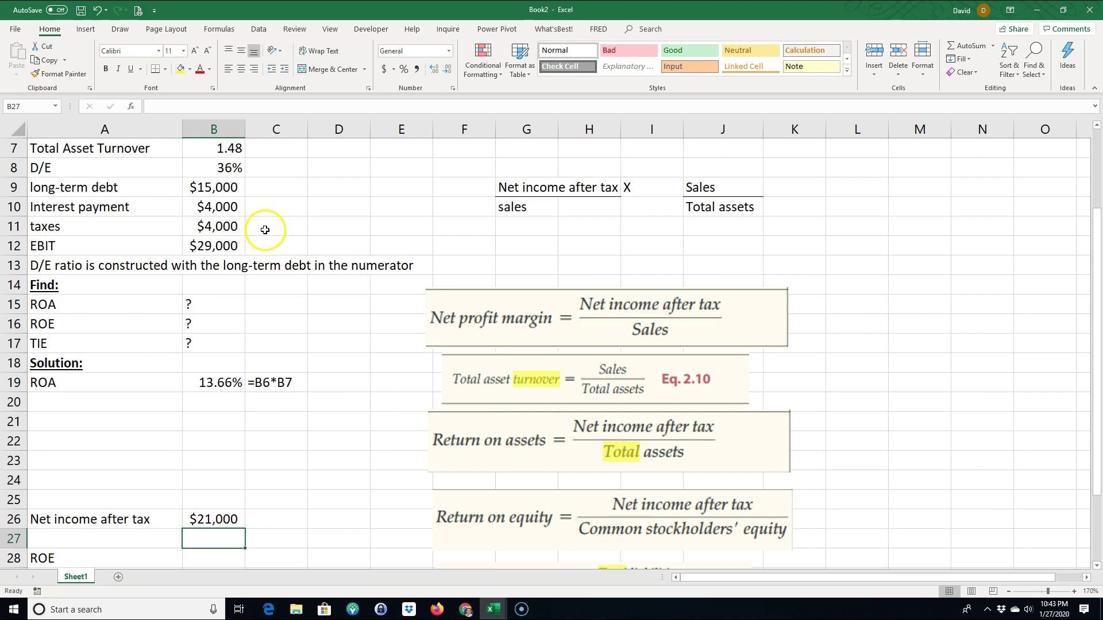
pyautogui.scroll(-1, 237, 473)
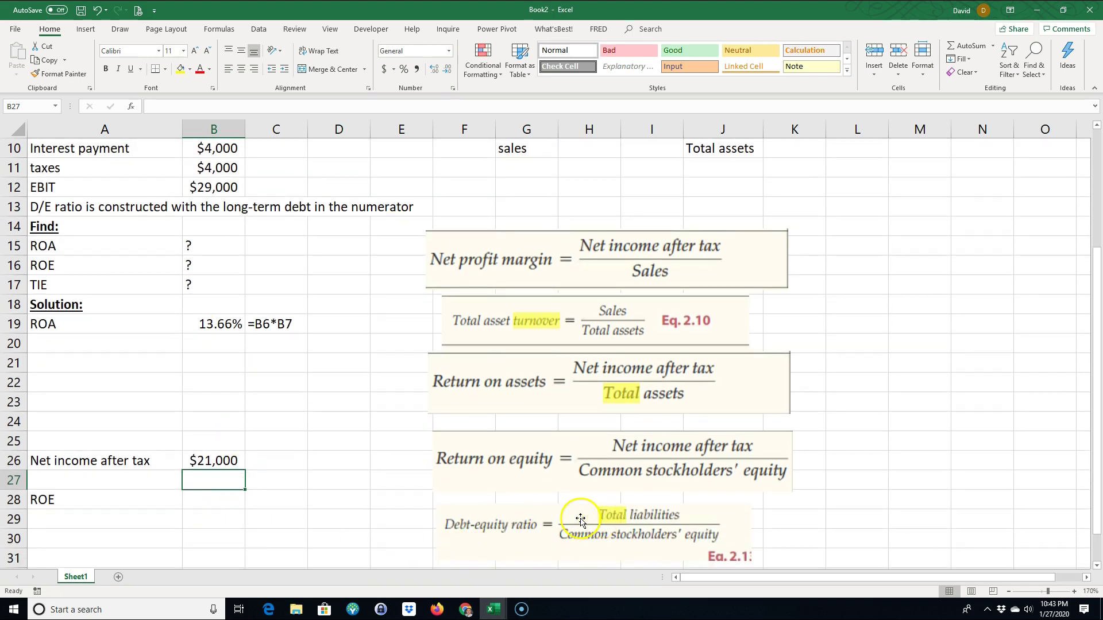
pyautogui.click(95, 484)
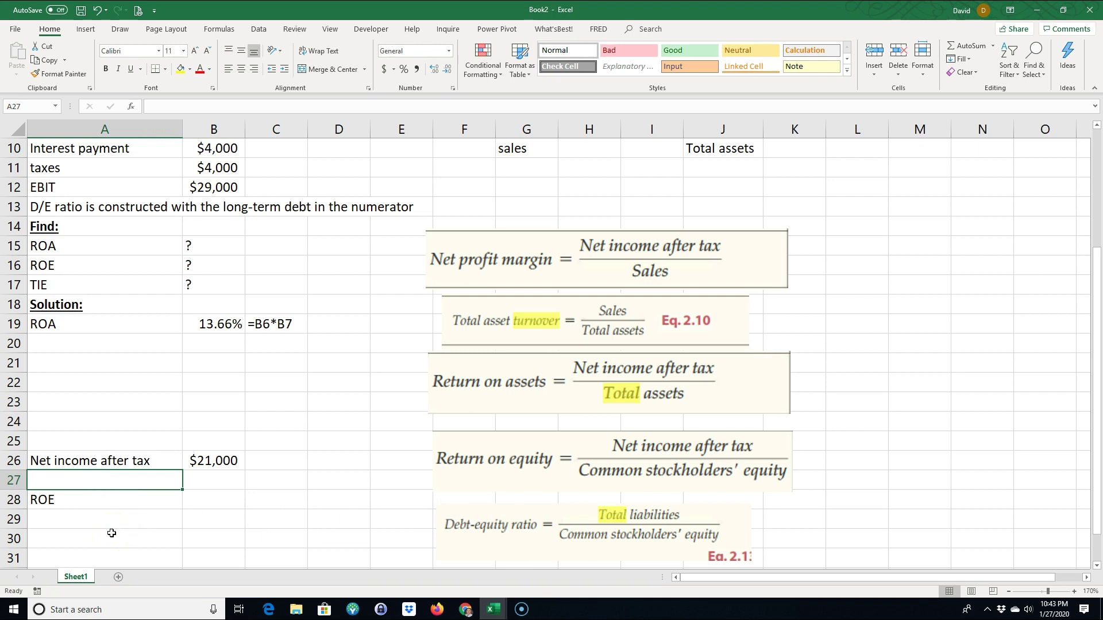
# Enter 'Common stockholder's equity' in A27 and widen column A to fit it
pyautogui.write('Total Liabilite')
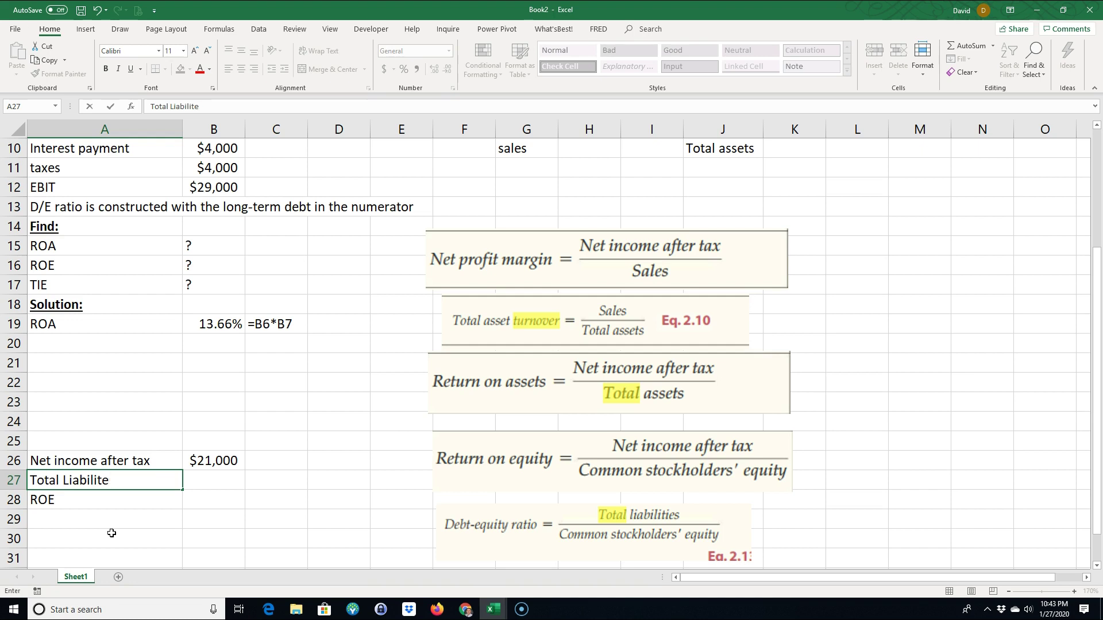
pyautogui.press('BackSpace')
pyautogui.press('BackSpace')
pyautogui.press('BackSpace')
pyautogui.press('BackSpace')
pyautogui.press('BackSpace')
pyautogui.press('BackSpace')
pyautogui.press('BackSpace')
pyautogui.press('BackSpace')
pyautogui.press('BackSpace')
pyautogui.press('BackSpace')
pyautogui.press('BackSpace')
pyautogui.press('BackSpace')
pyautogui.press('BackSpace')
pyautogui.press('BackSpace')
pyautogui.press('BackSpace')
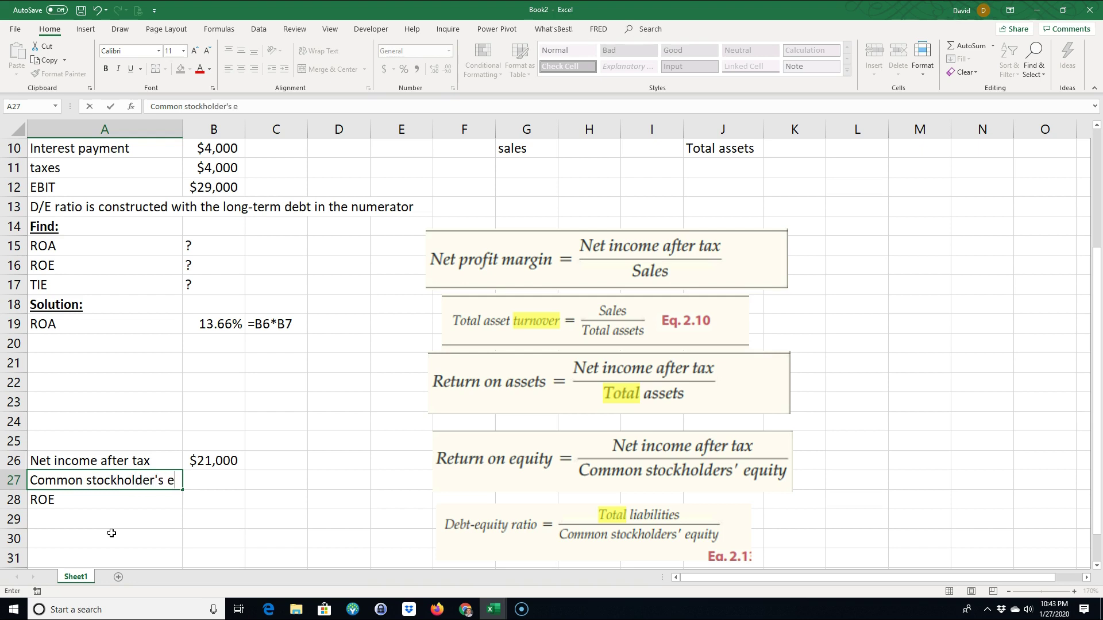
pyautogui.press('Return')
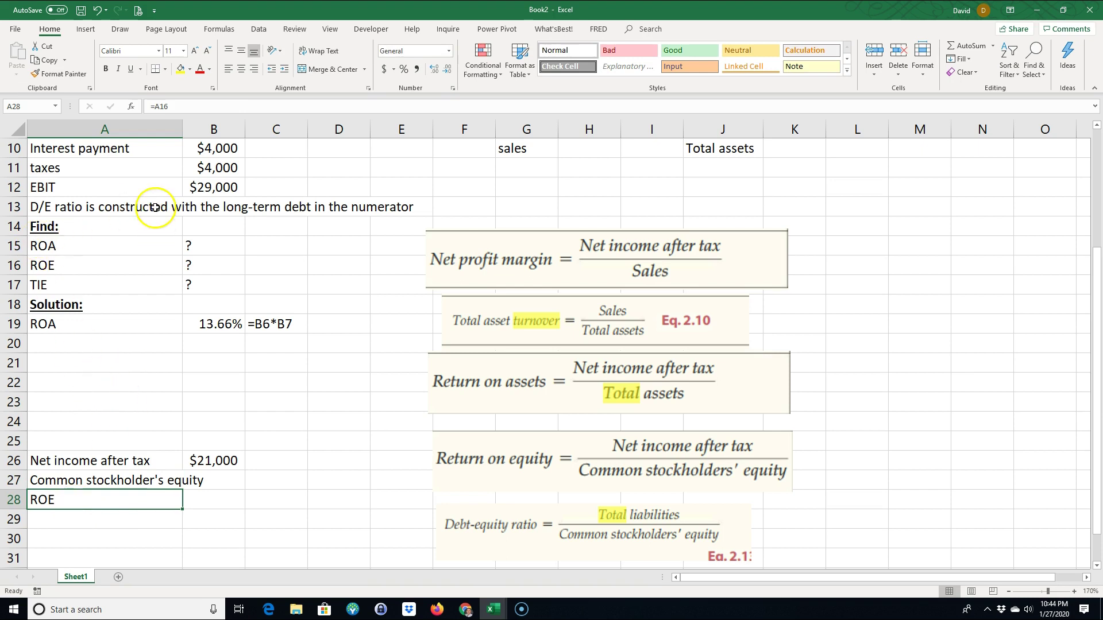
pyautogui.moveTo(183, 136); pyautogui.dragTo(204, 139)
pyautogui.click(228, 481)
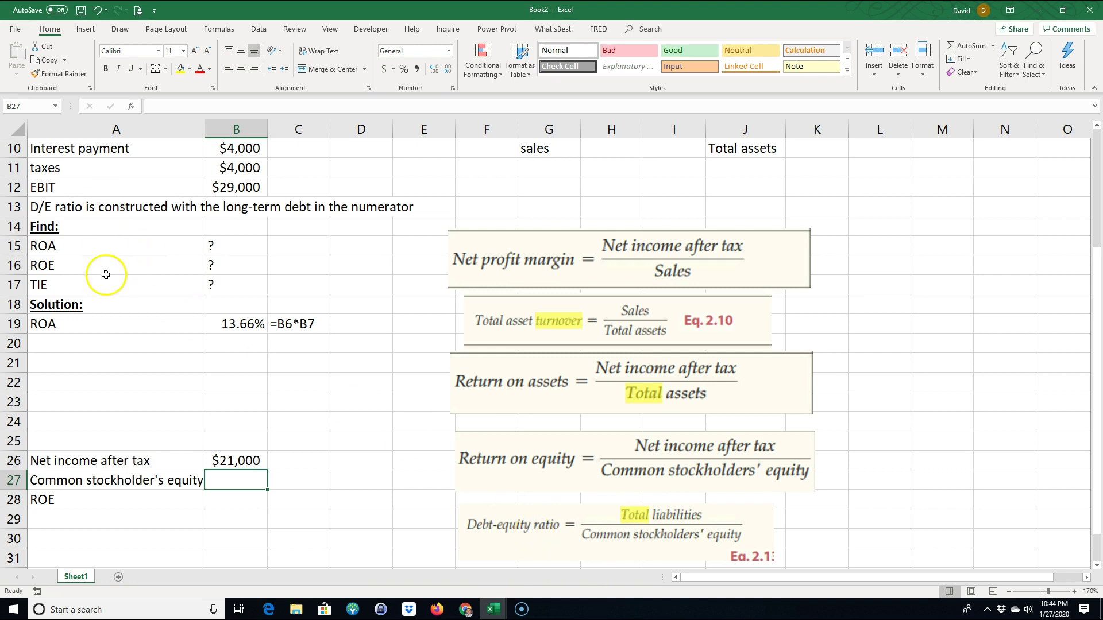
# Enter =B9/B8 in B27, giving common stockholder's equity of $41,666.67
pyautogui.scroll(1, 111, 295)
pyautogui.scroll(-2, 115, 171)
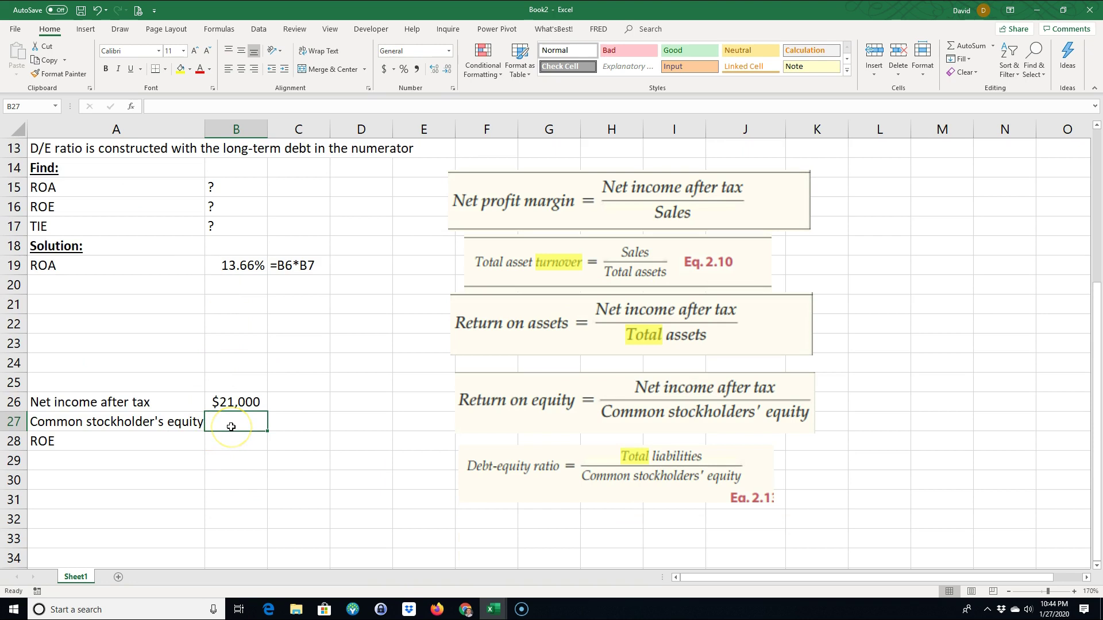
pyautogui.write('=')
pyautogui.scroll(2, 352, 437)
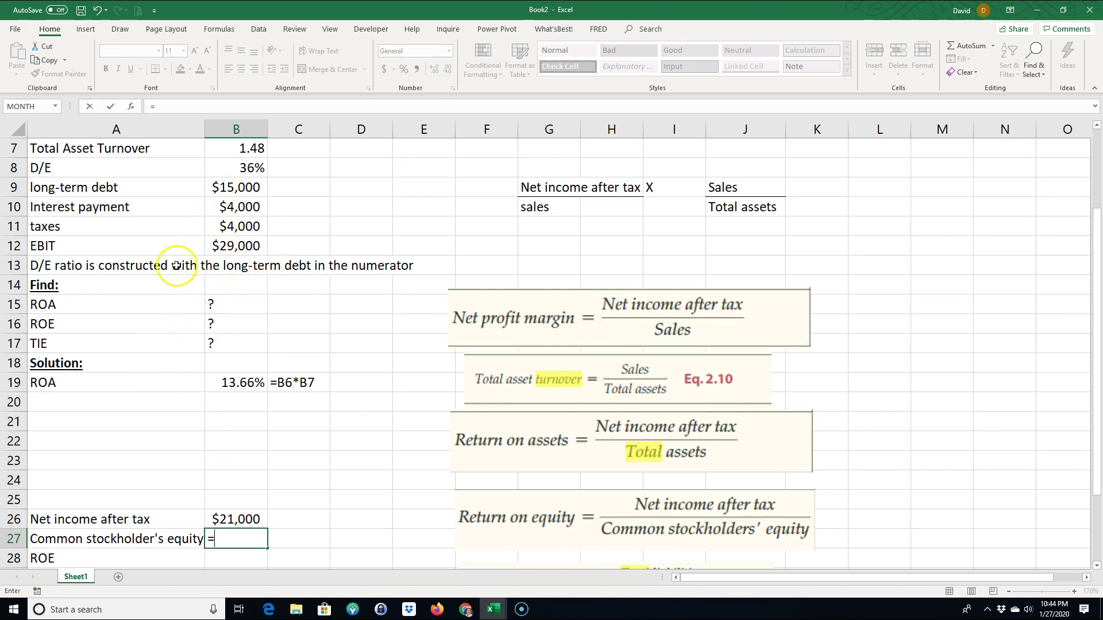
pyautogui.scroll(1, 176, 266)
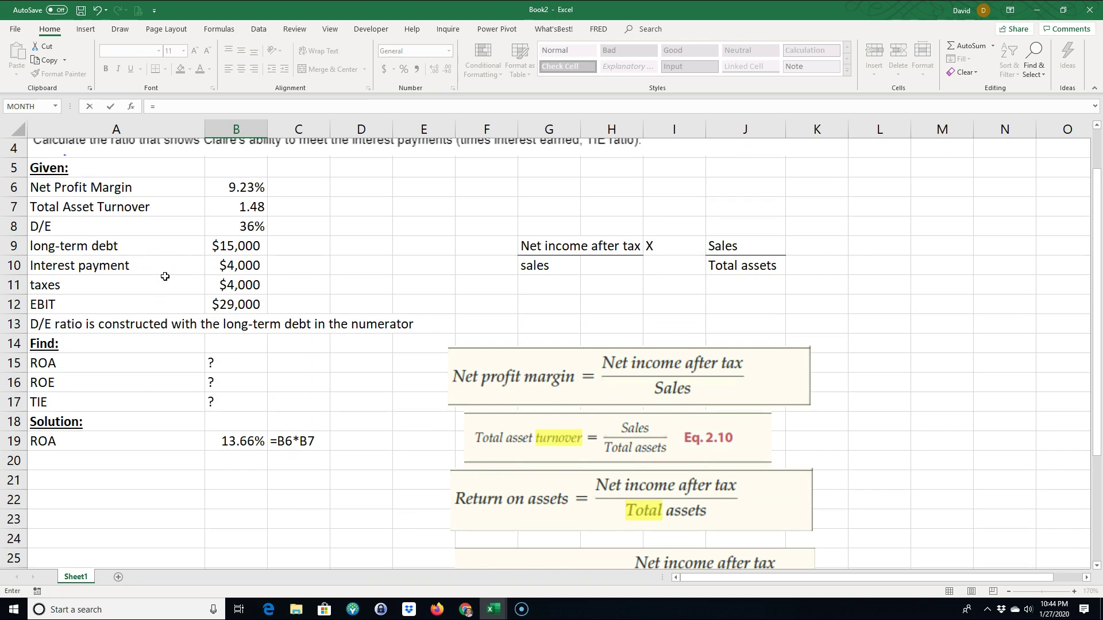
pyautogui.click(241, 246)
pyautogui.scroll(-3, 258, 285)
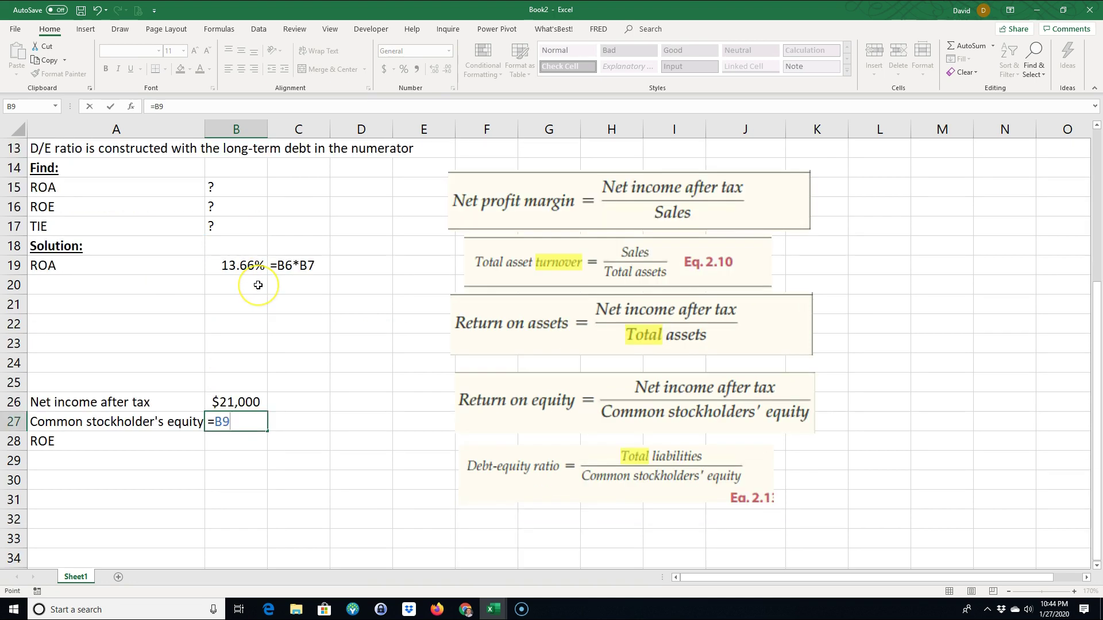
pyautogui.write('/')
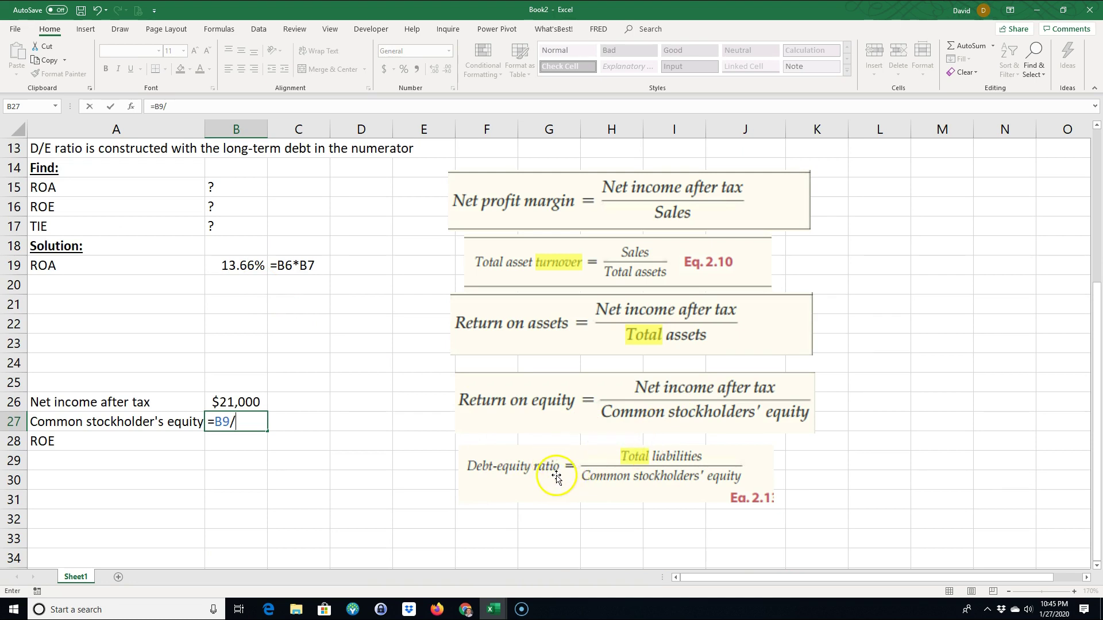
pyautogui.scroll(2, 293, 376)
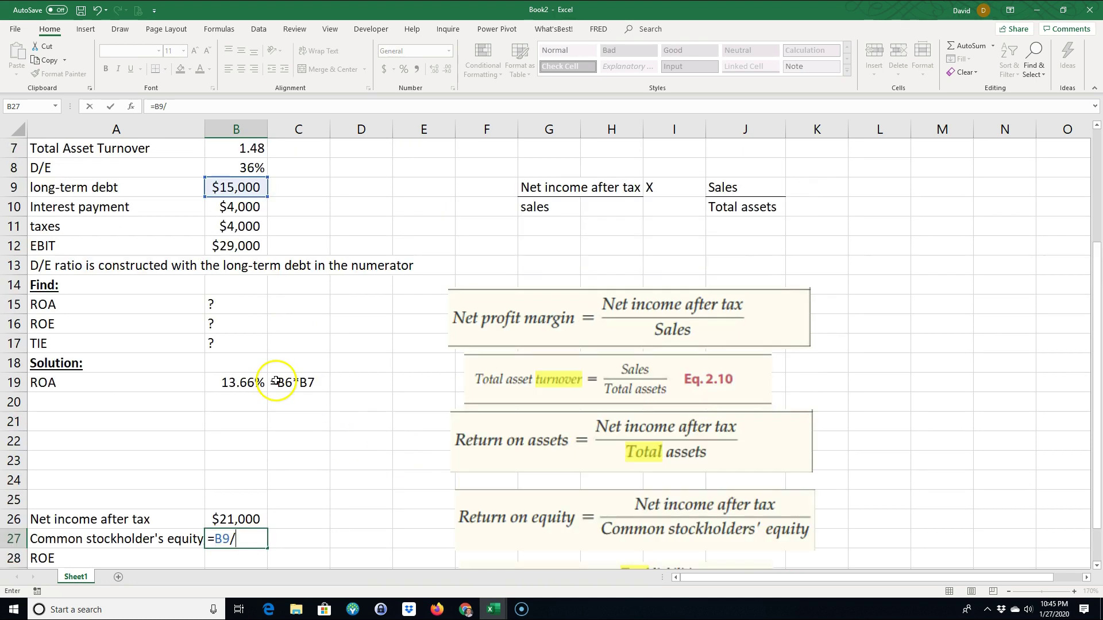
pyautogui.click(229, 168)
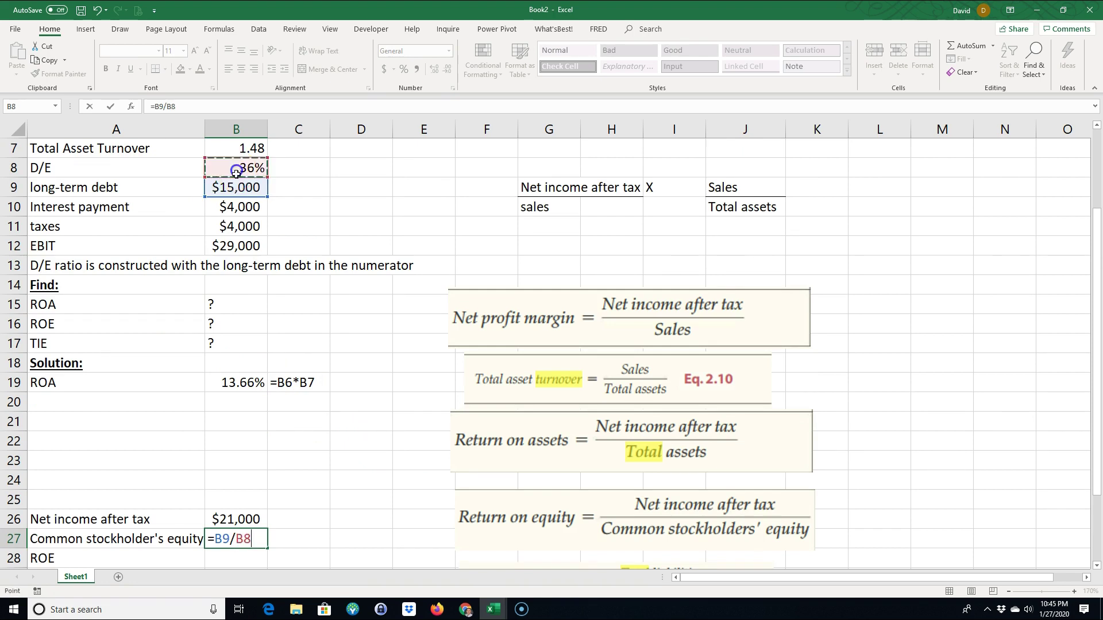
pyautogui.press('Return')
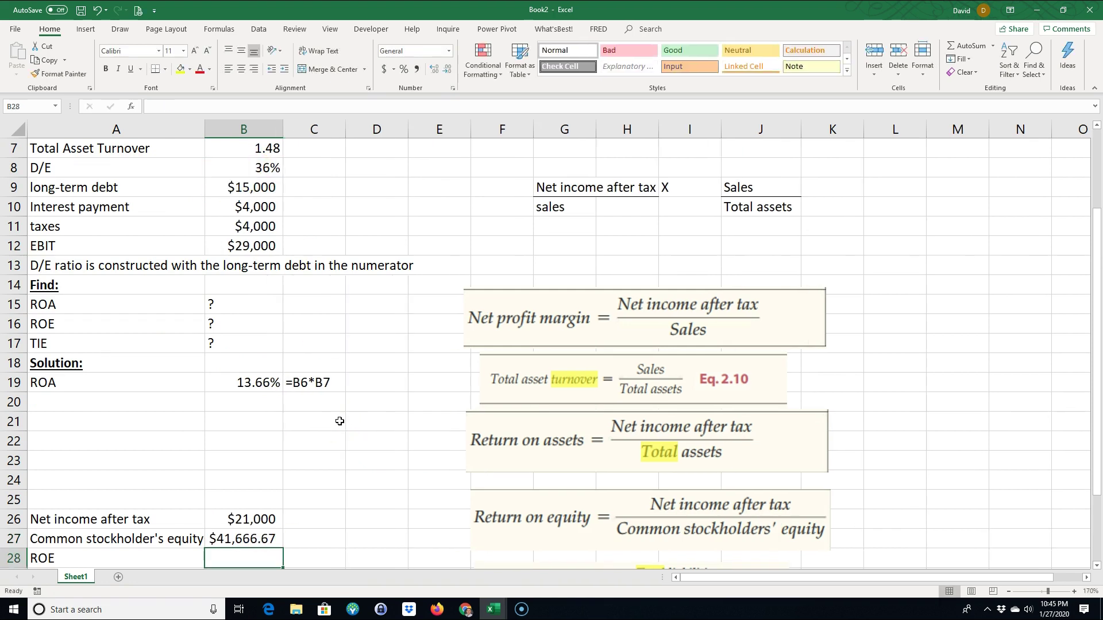
pyautogui.scroll(-1, 230, 453)
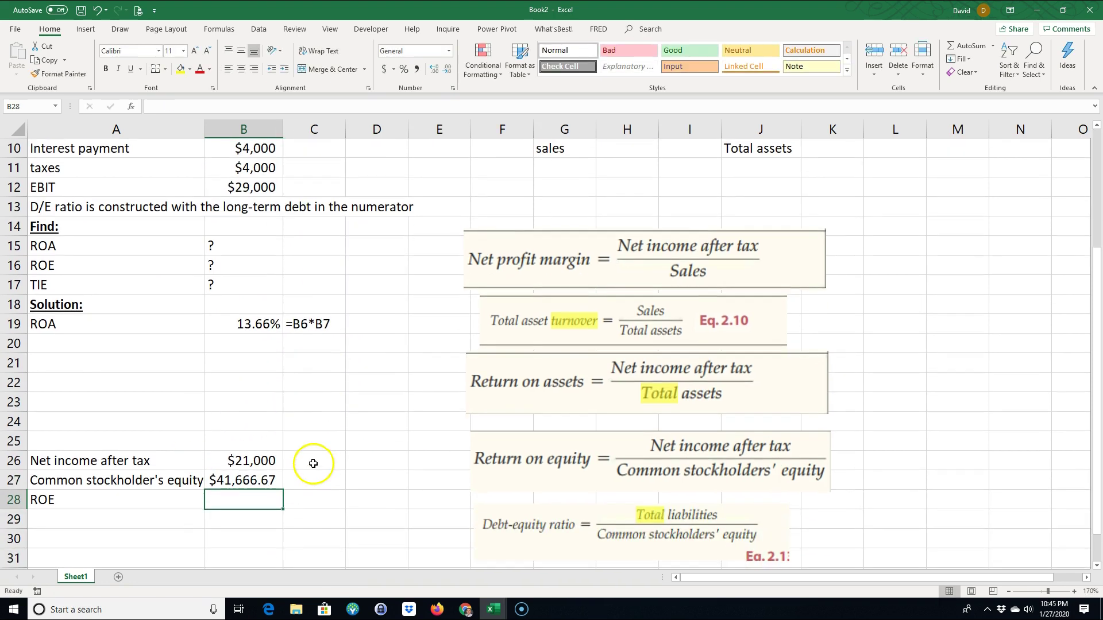
pyautogui.click(313, 461)
pyautogui.click(303, 320)
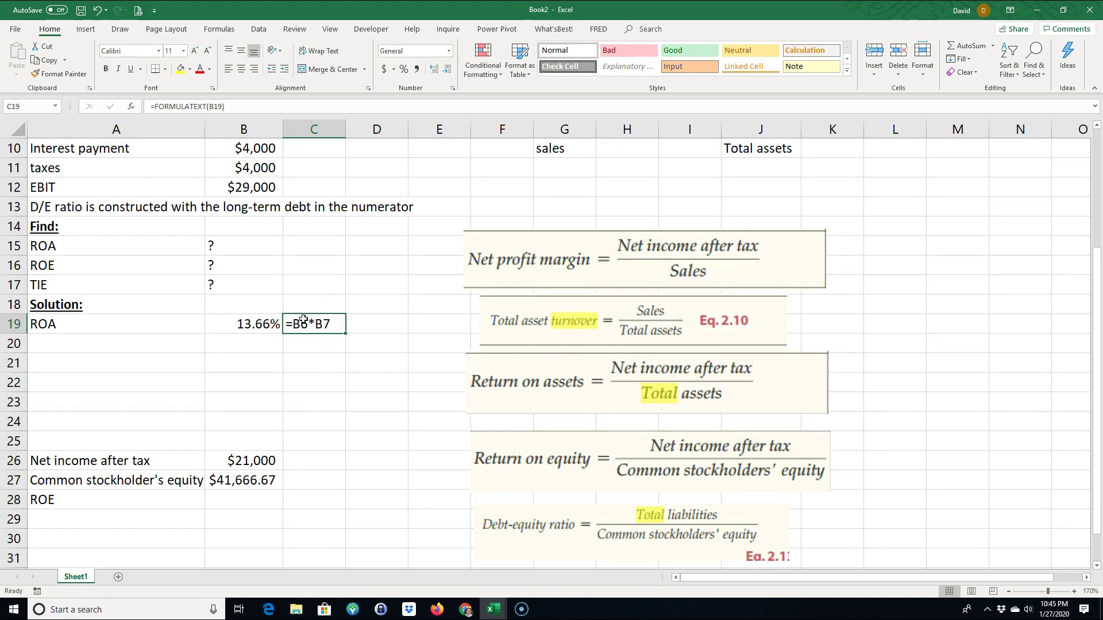
# Copy the FORMULATEXT cell C19 into C26:C28 to show the formulas beside rows 26–28
pyautogui.hotkey('ctrl', 'c')
pyautogui.moveTo(296, 460); pyautogui.dragTo(305, 499)
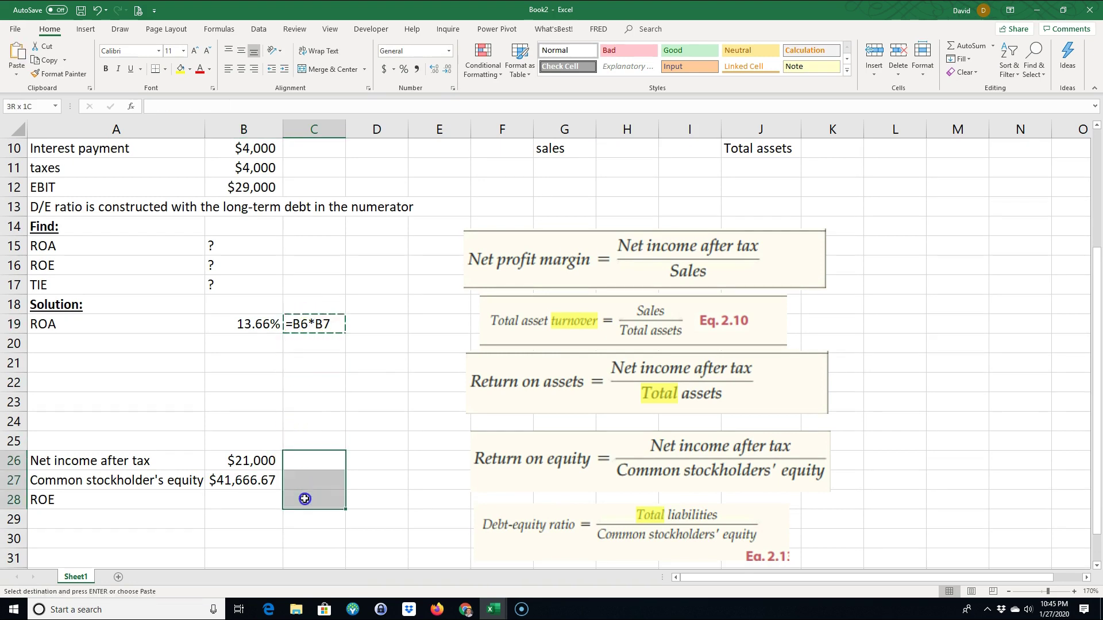
pyautogui.hotkey('ctrl', 'v')
pyautogui.click(201, 538)
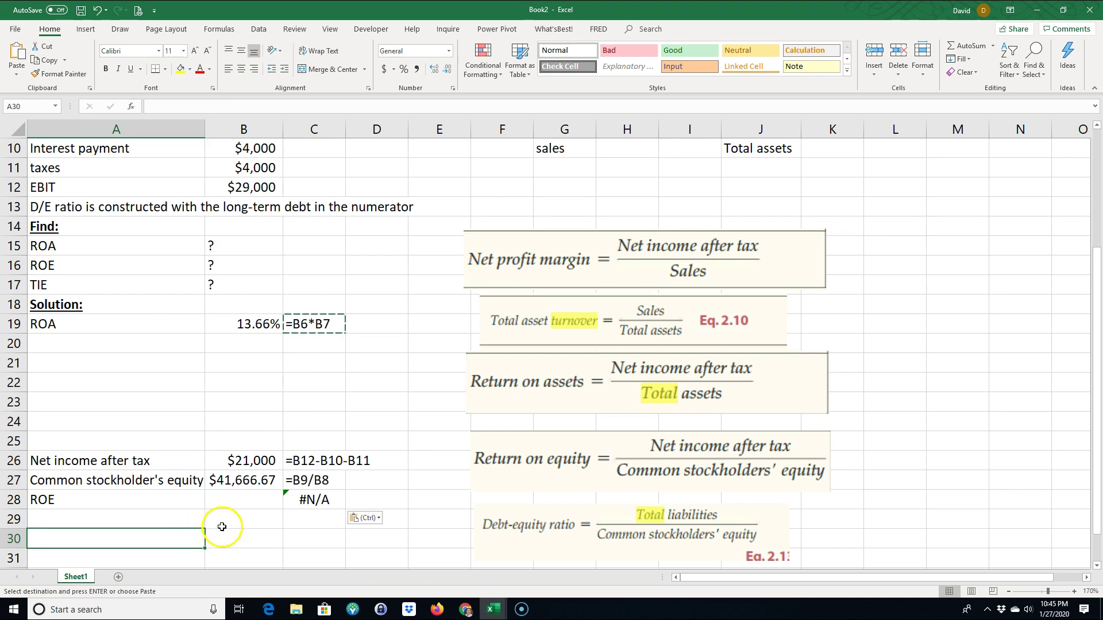
# Enter the ROE formula =B26/B27 in B28 (net income over equity)
pyautogui.click(229, 498)
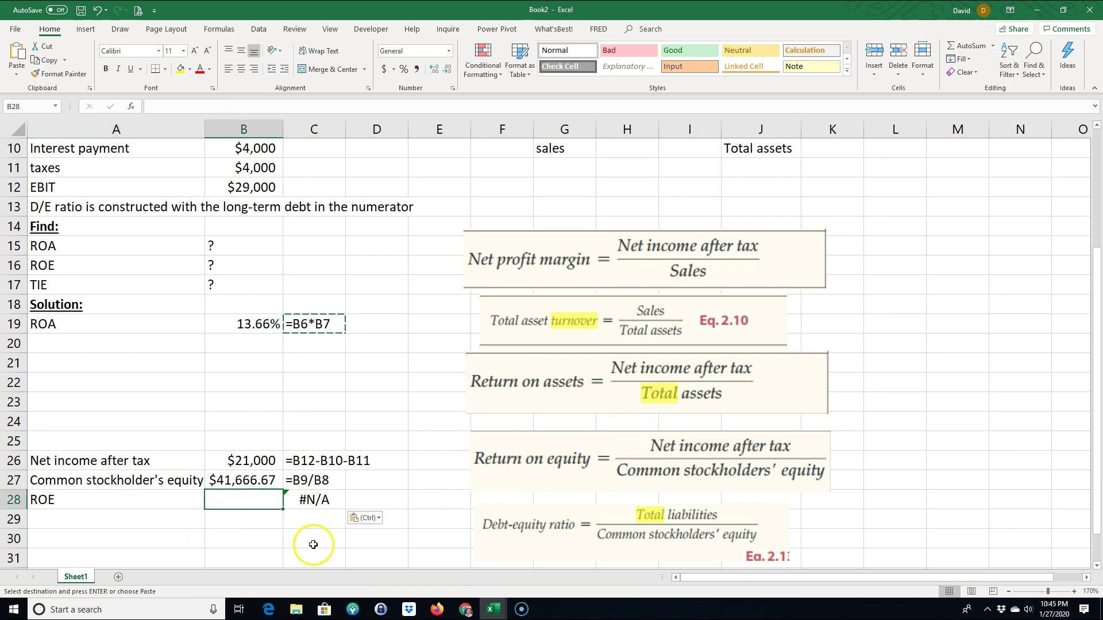
pyautogui.write('=')
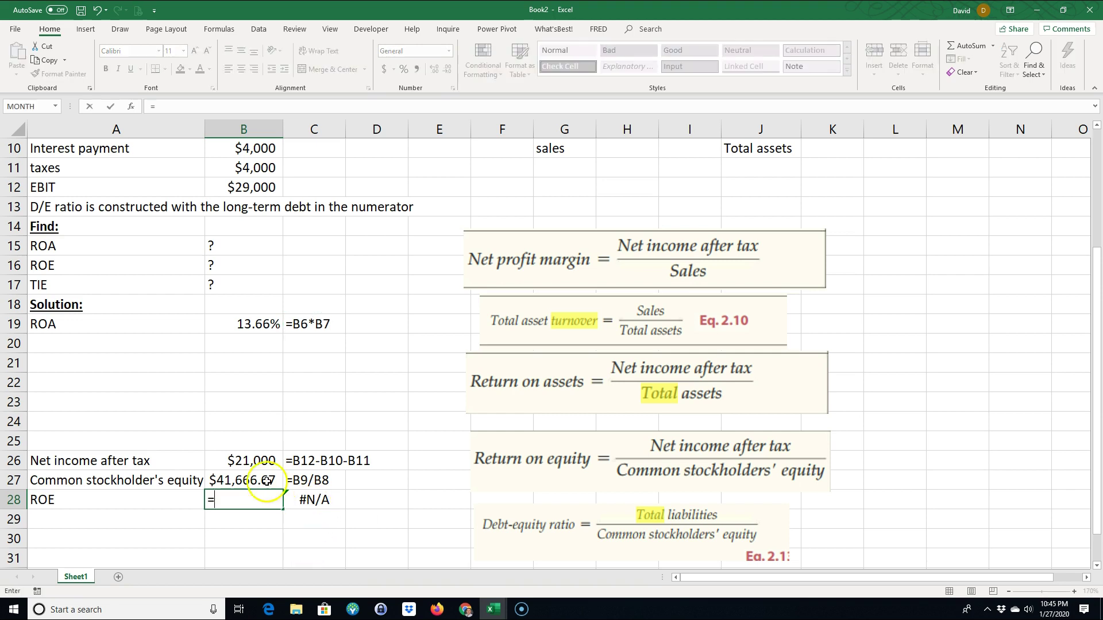
pyautogui.click(246, 460)
pyautogui.write('/')
pyautogui.click(243, 480)
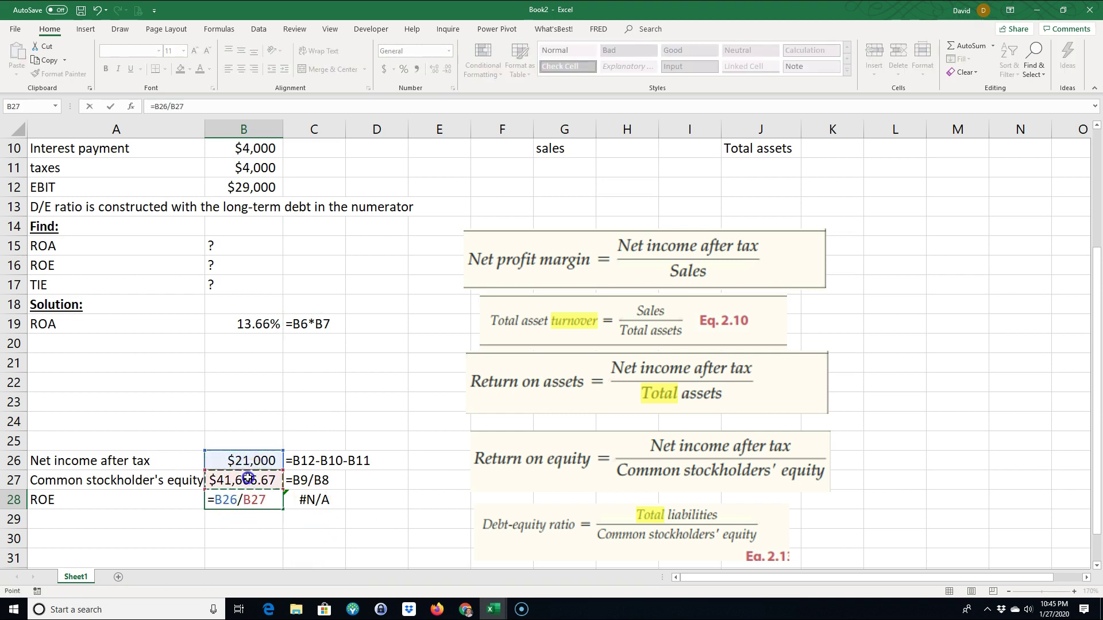
pyautogui.press('Return')
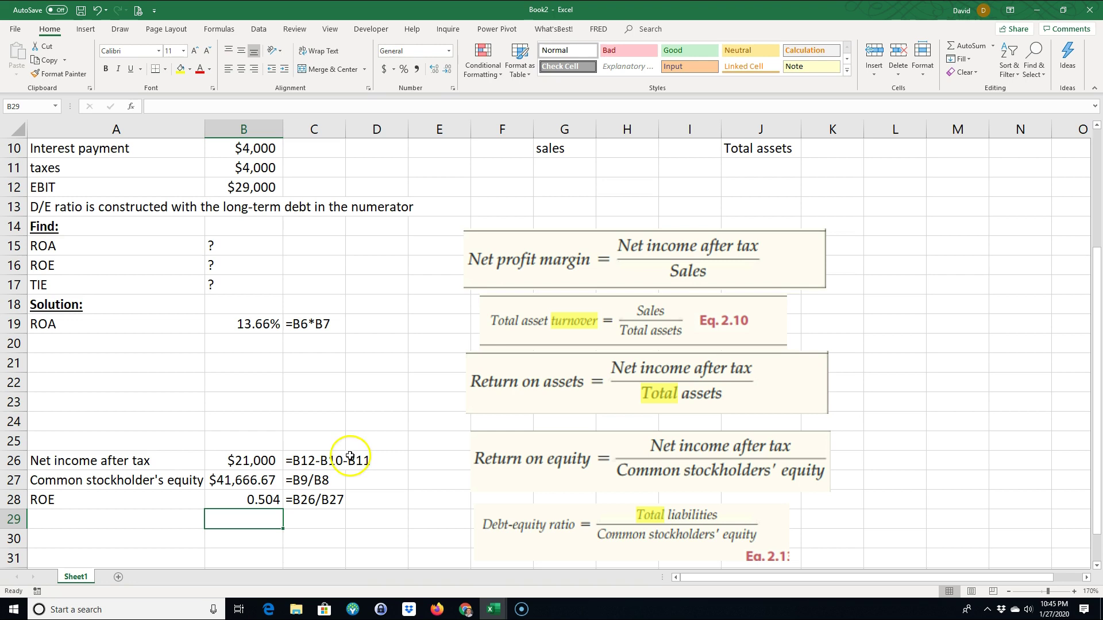
# Format B28 as a percentage with two decimals, showing 50.40%
pyautogui.click(265, 499)
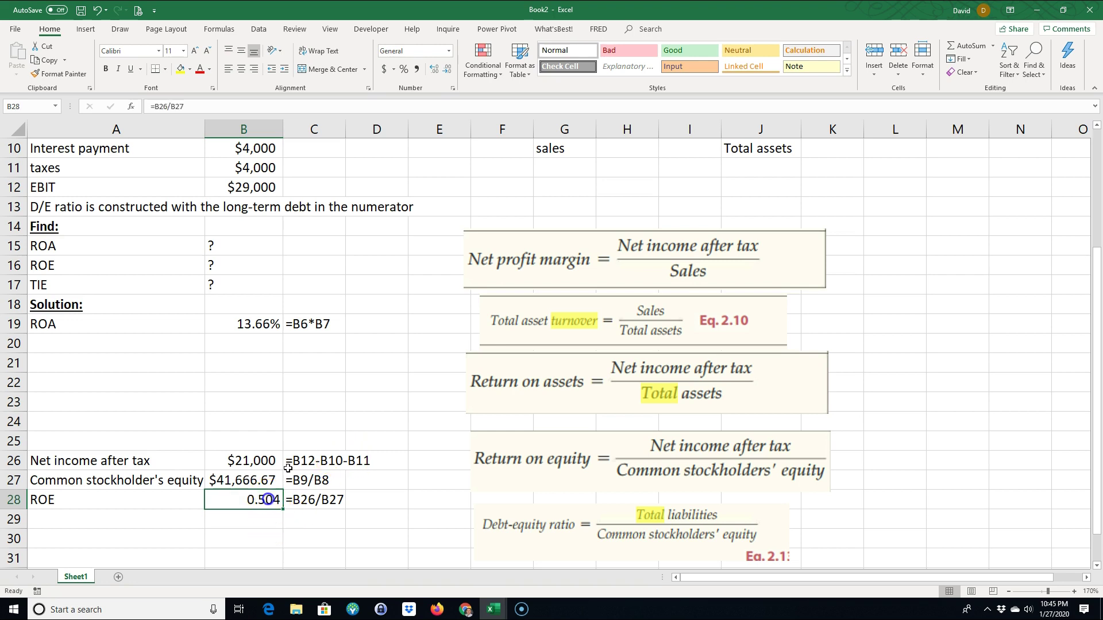
pyautogui.click(404, 69)
pyautogui.click(435, 70)
pyautogui.click(434, 69)
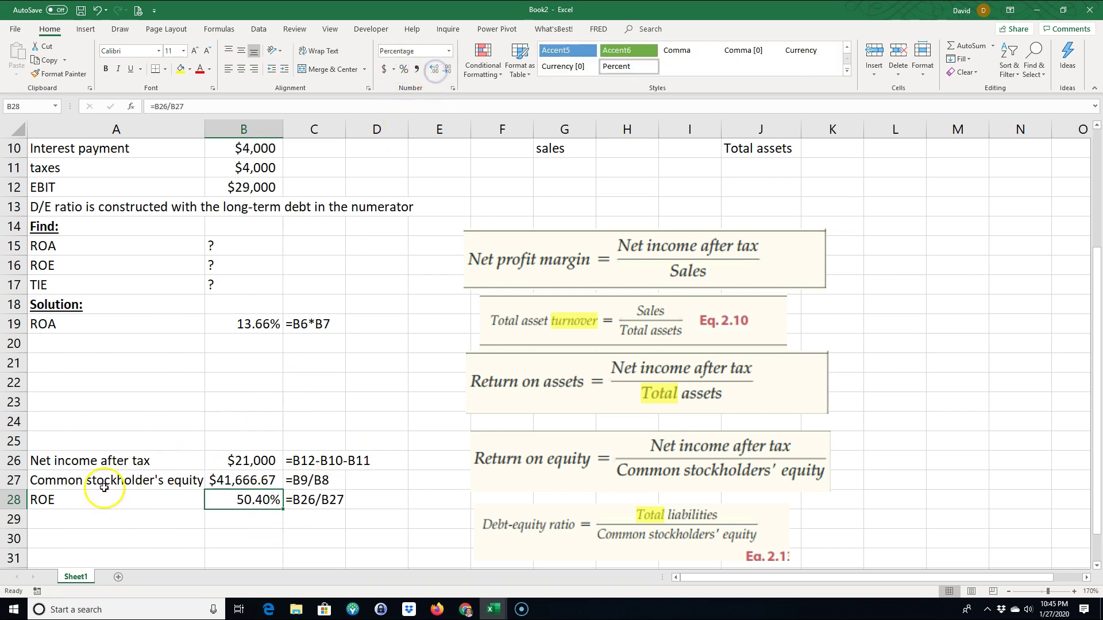
pyautogui.moveTo(86, 498); pyautogui.dragTo(233, 497)
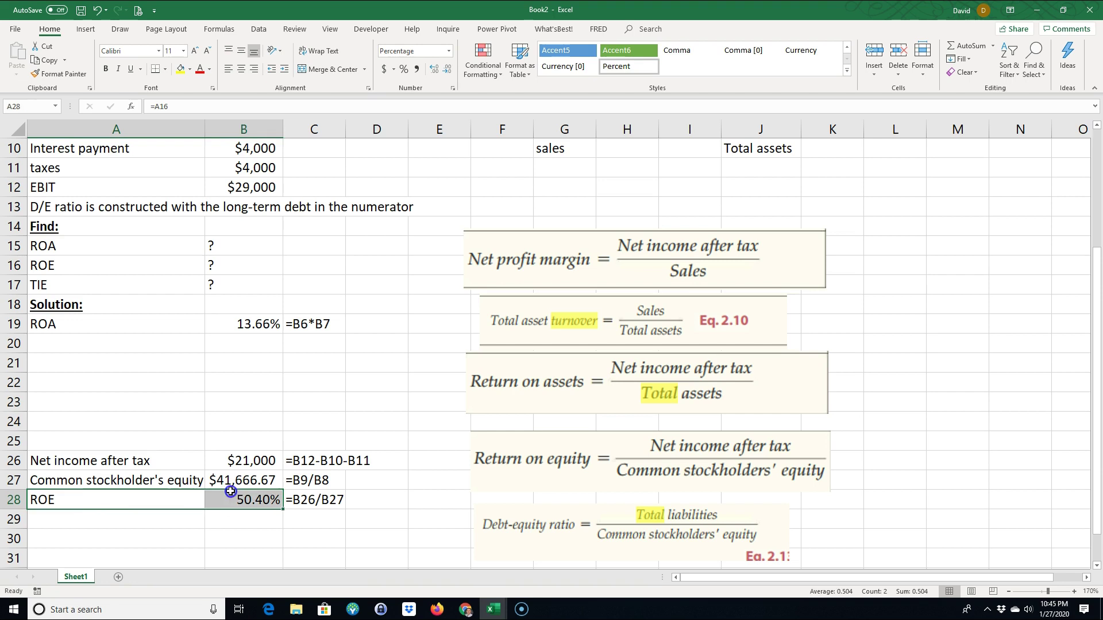
# Fill the ROE row A28:B28 and the ROA row A19:B19 yellow
pyautogui.click(181, 69)
pyautogui.moveTo(71, 322); pyautogui.dragTo(230, 324)
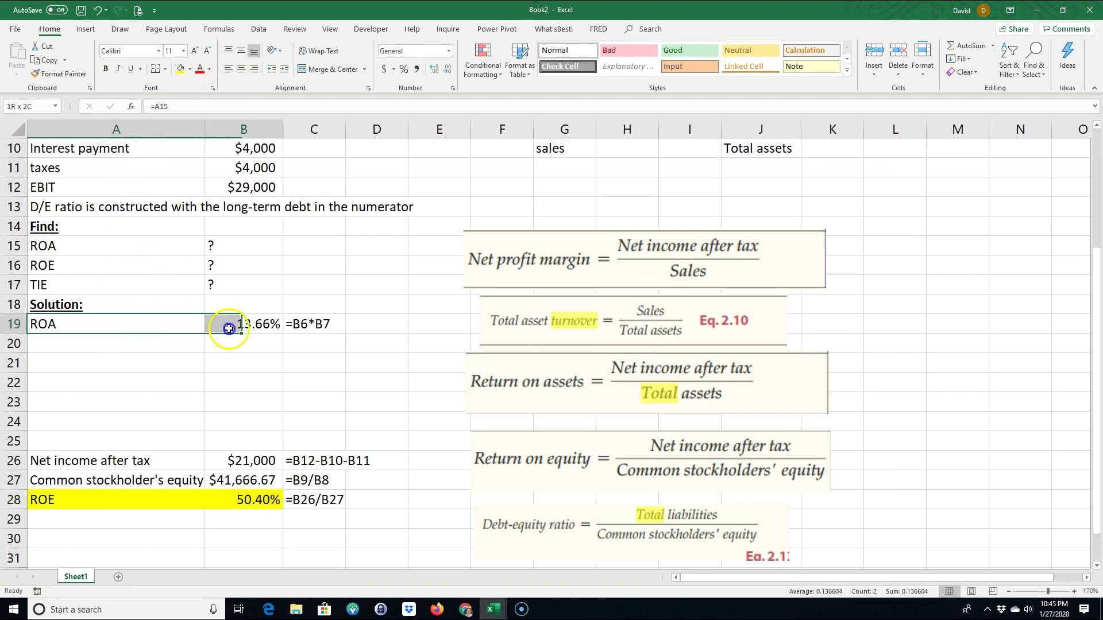
pyautogui.click(184, 70)
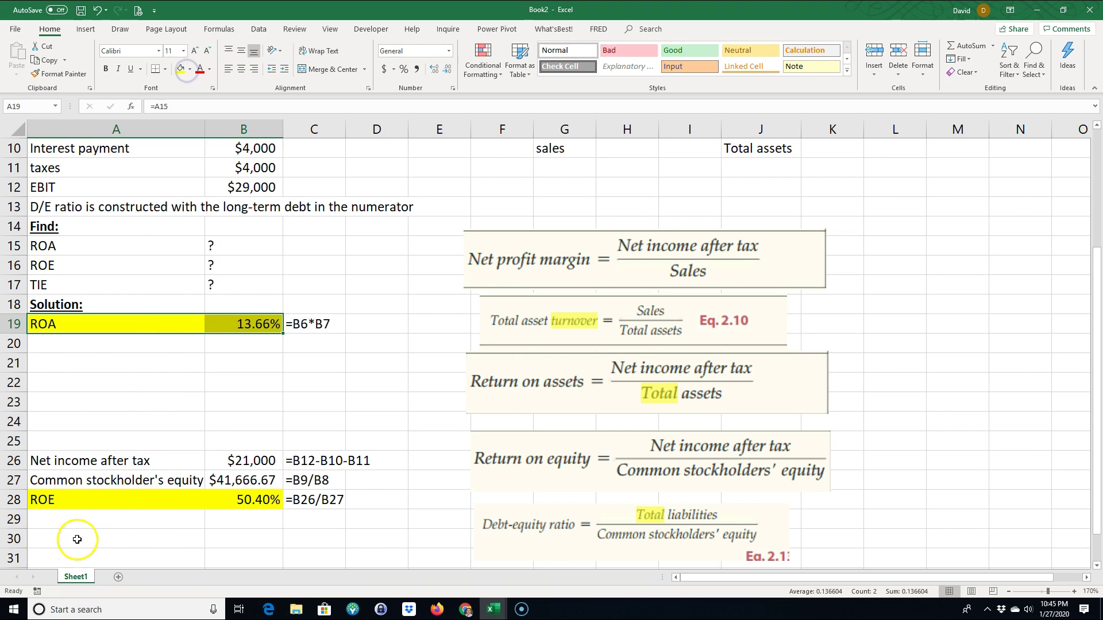
# Rename the Sheet1 tab to 'ROA ROE TIE calculations'
pyautogui.moveTo(76, 576); pyautogui.dragTo(123, 558)
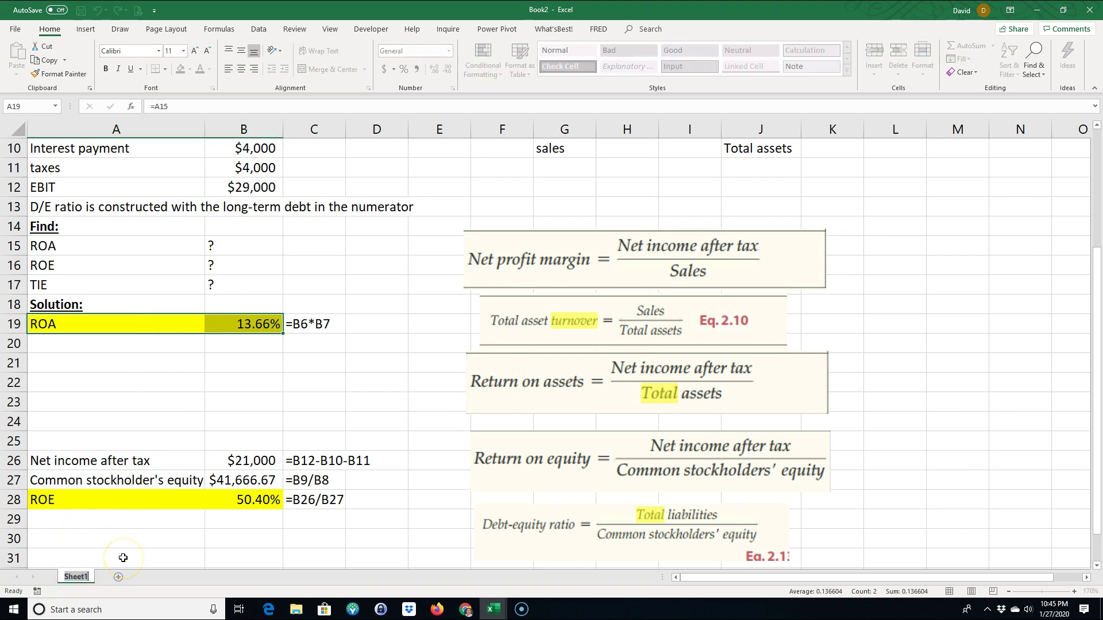
pyautogui.write('ROA ROE TIE calculations')
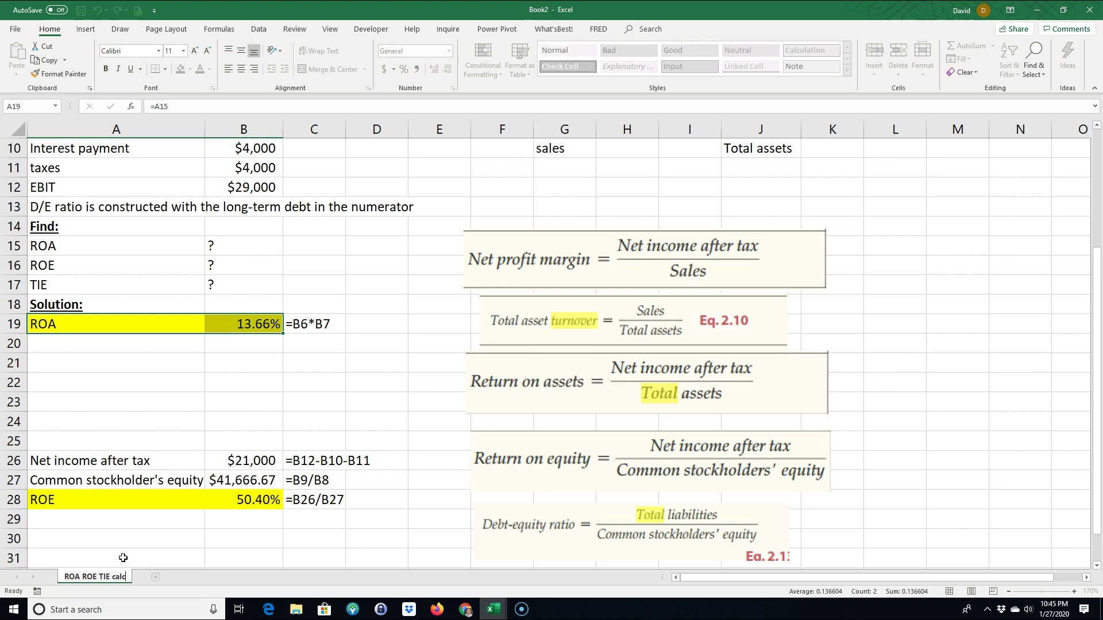
pyautogui.click(115, 503)
pyautogui.scroll(-1, 218, 456)
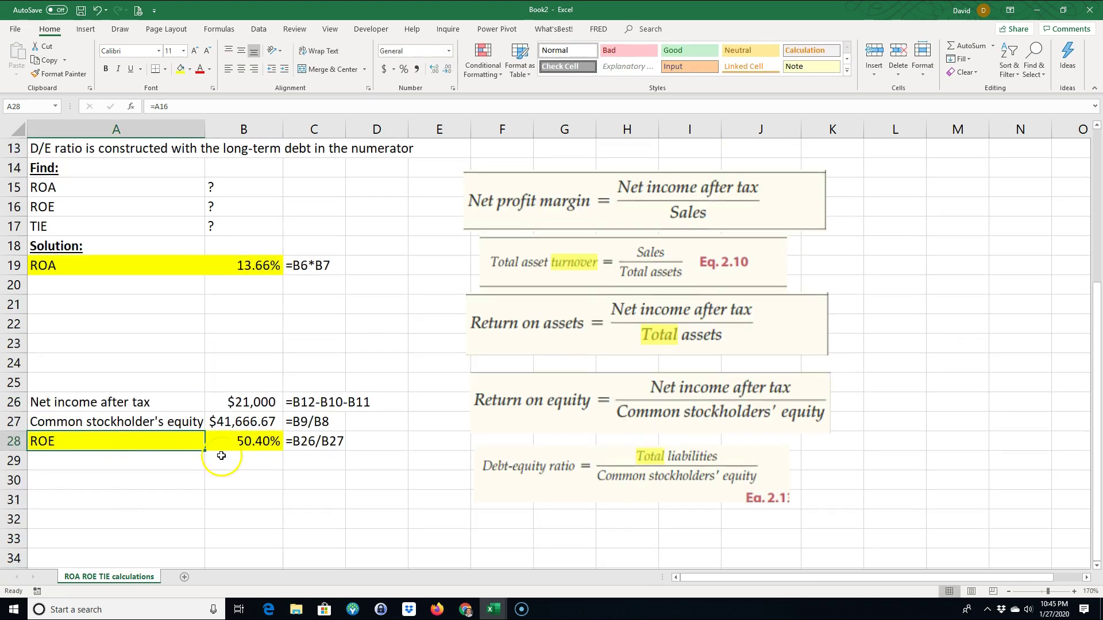
pyautogui.scroll(2, 245, 460)
pyautogui.scroll(-3, 327, 396)
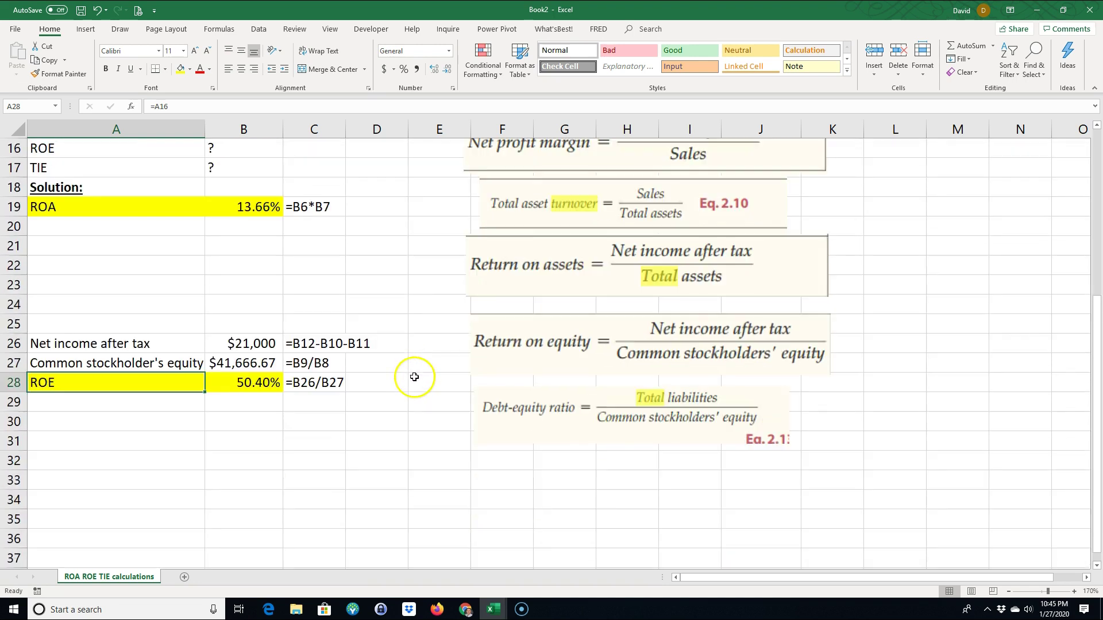
# Label A33 as TIE with a formula referencing the label in A17
pyautogui.click(80, 478)
pyautogui.write('=')
pyautogui.scroll(2, 79, 478)
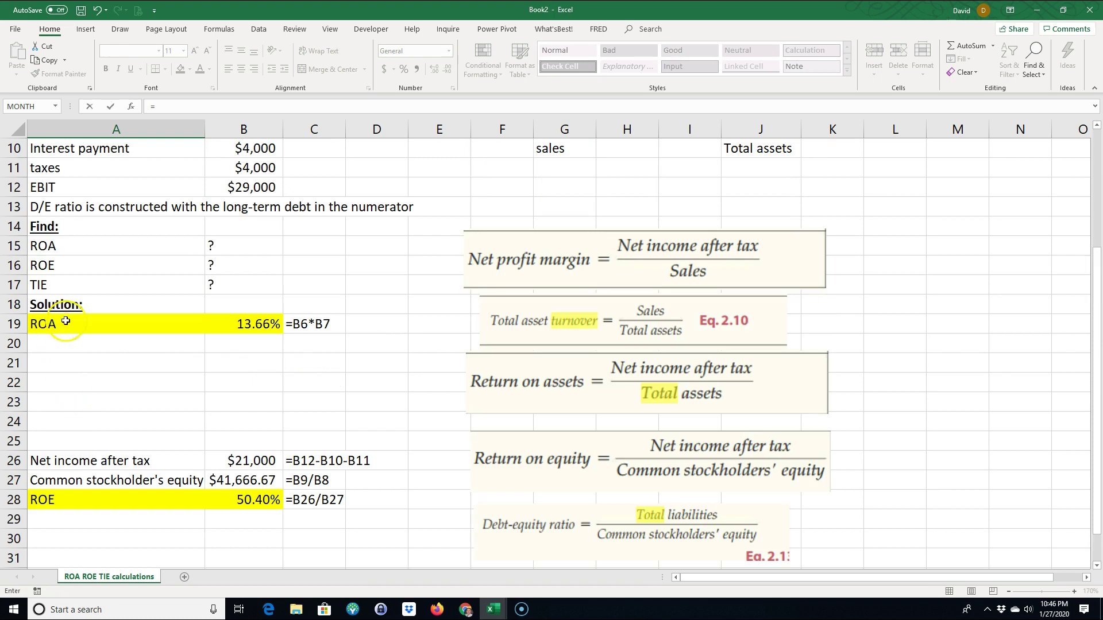
pyautogui.click(80, 284)
pyautogui.press('Return')
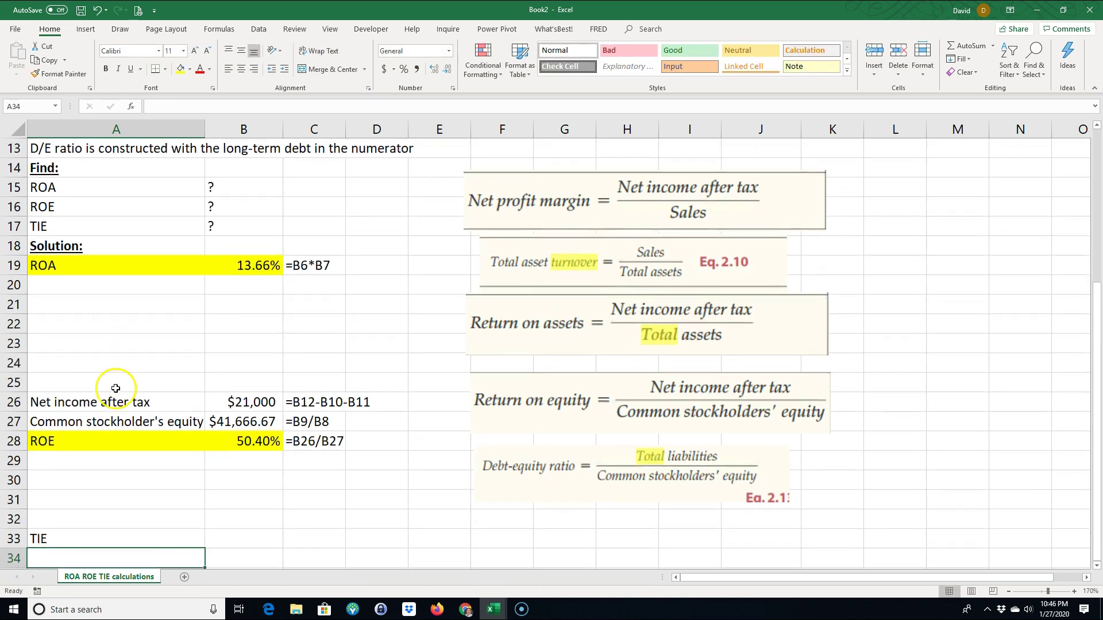
# Paste the Times interest earned formula picture at F33, below the debt-equity image
pyautogui.scroll(-2, 189, 474)
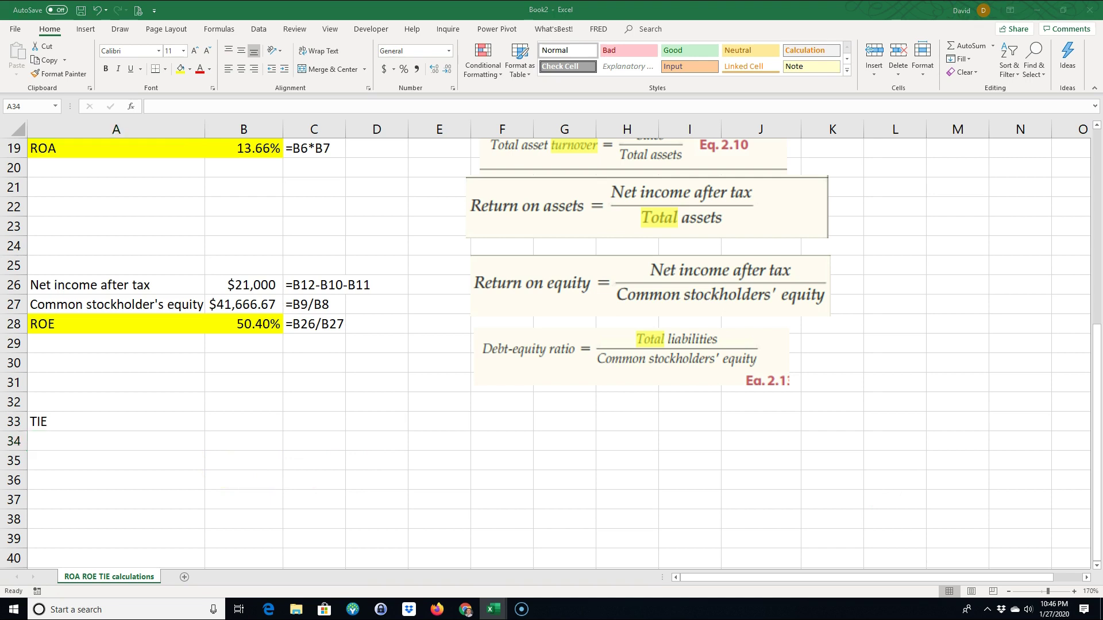
pyautogui.click(506, 417)
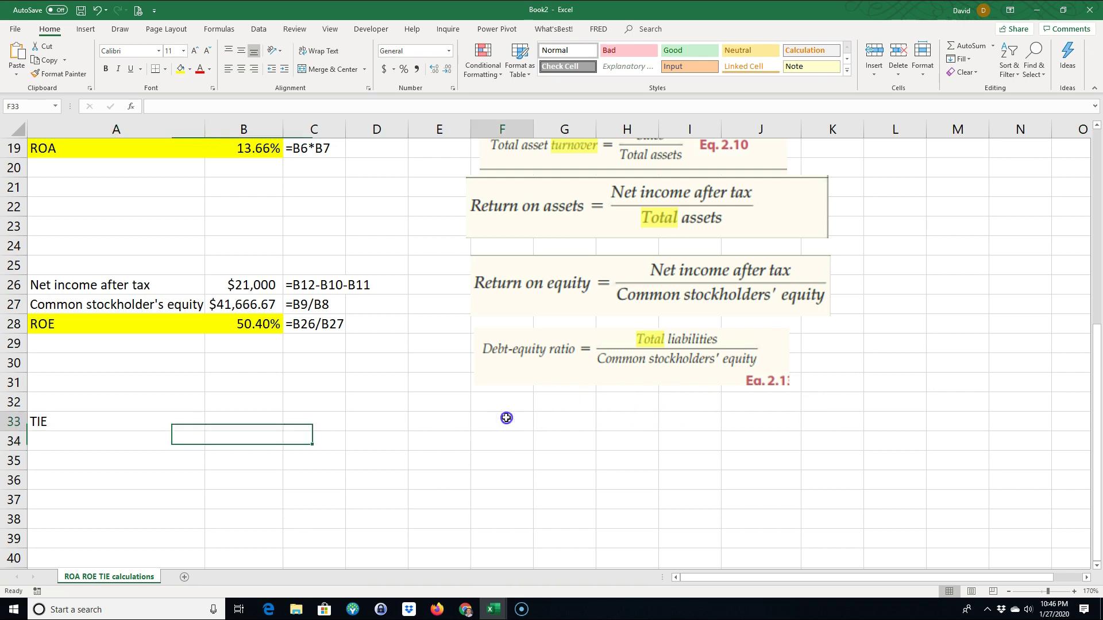
pyautogui.hotkey('ctrl', 'v')
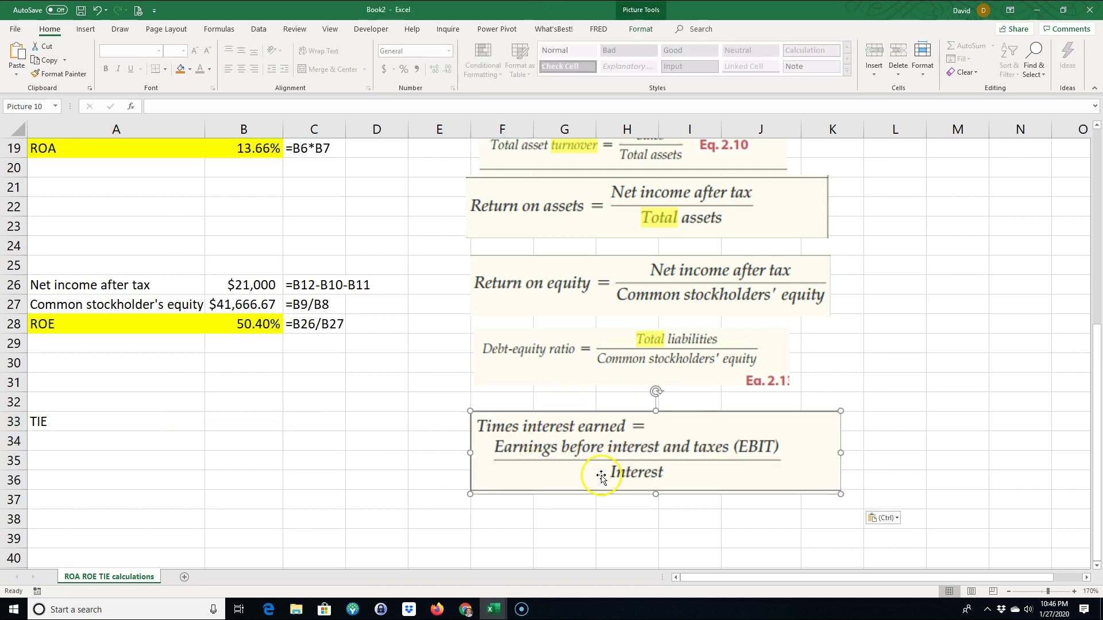
# Enter the TIE formula =B12/B10 (EBIT over interest) in B33, giving 7.25
pyautogui.click(234, 422)
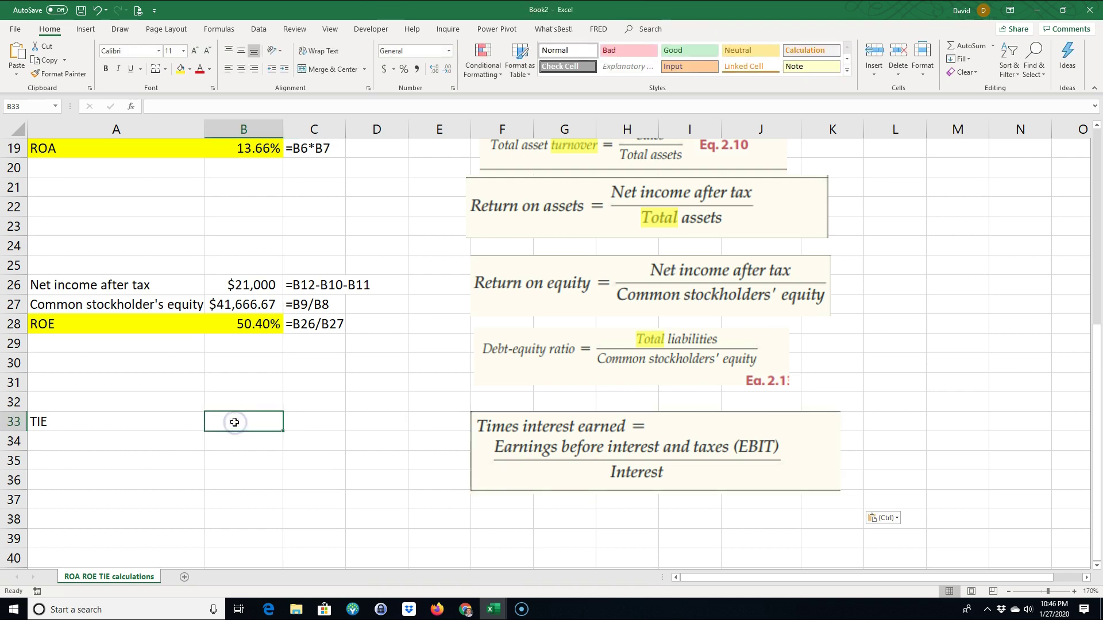
pyautogui.write('=')
pyautogui.scroll(4, 230, 414)
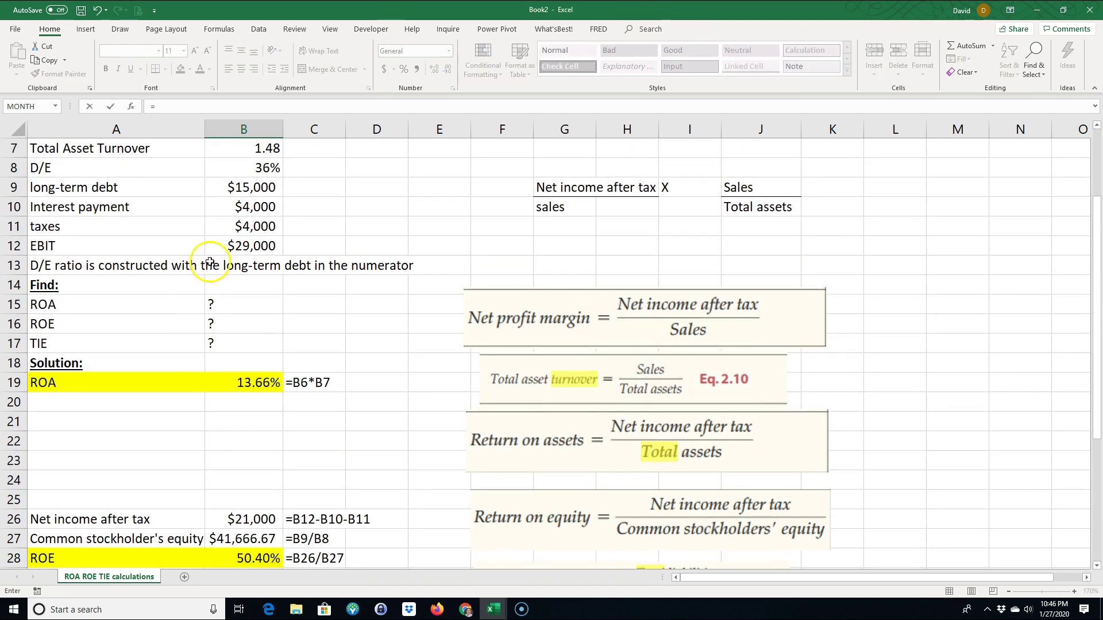
pyautogui.click(240, 248)
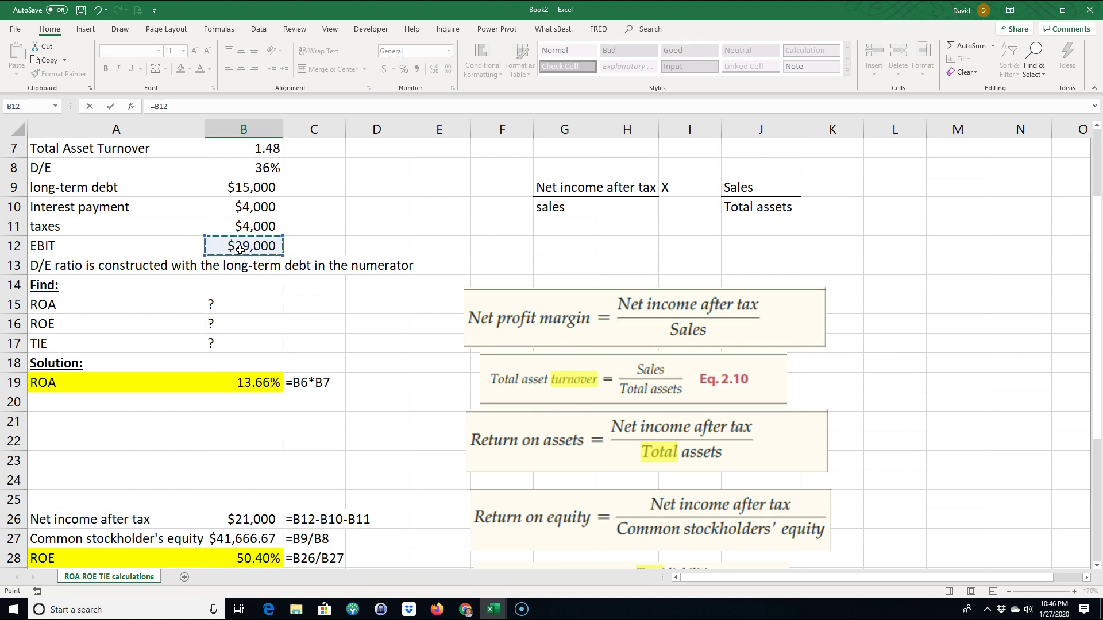
pyautogui.write('/')
pyautogui.click(242, 206)
pyautogui.scroll(-2, 242, 207)
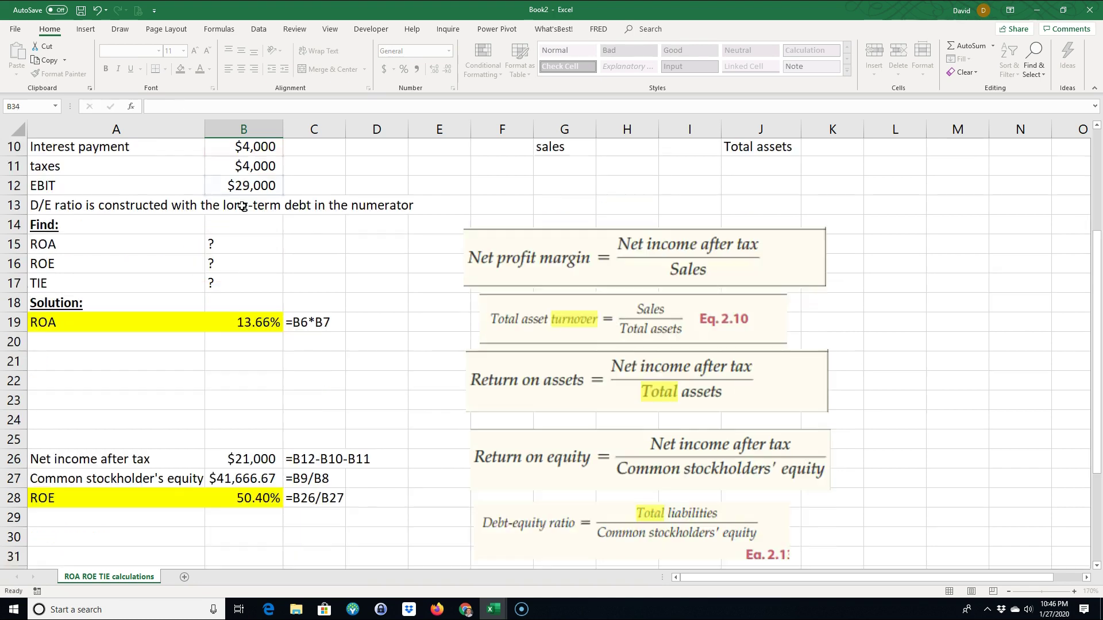
pyautogui.press('Return')
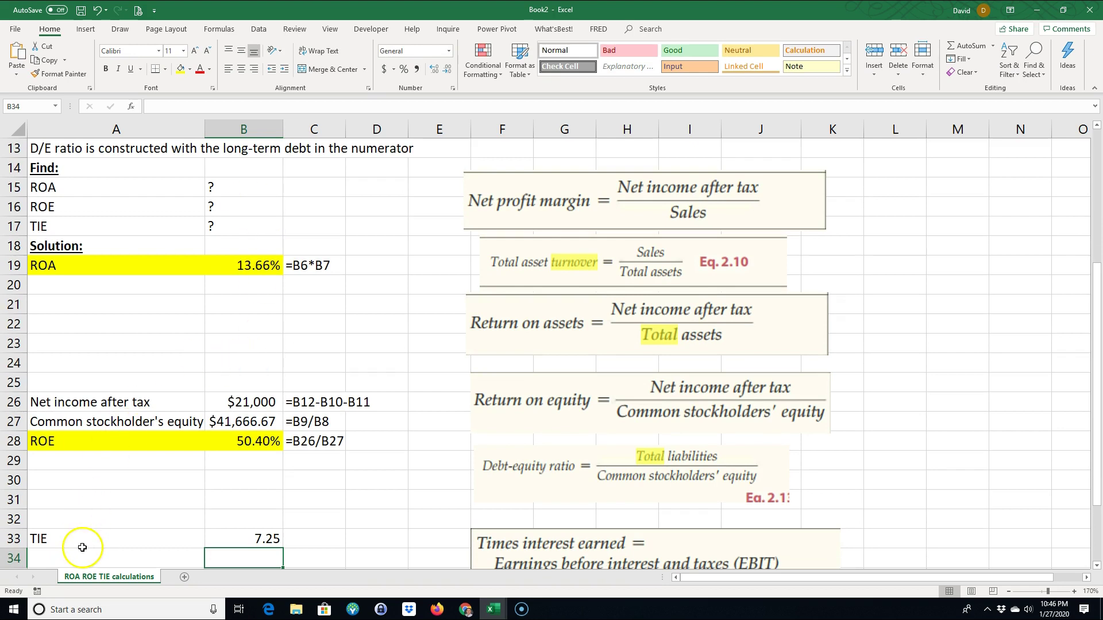
# Highlight the TIE row A33:B33 yellow and paste C28's formula text into C33
pyautogui.moveTo(80, 542); pyautogui.dragTo(224, 537)
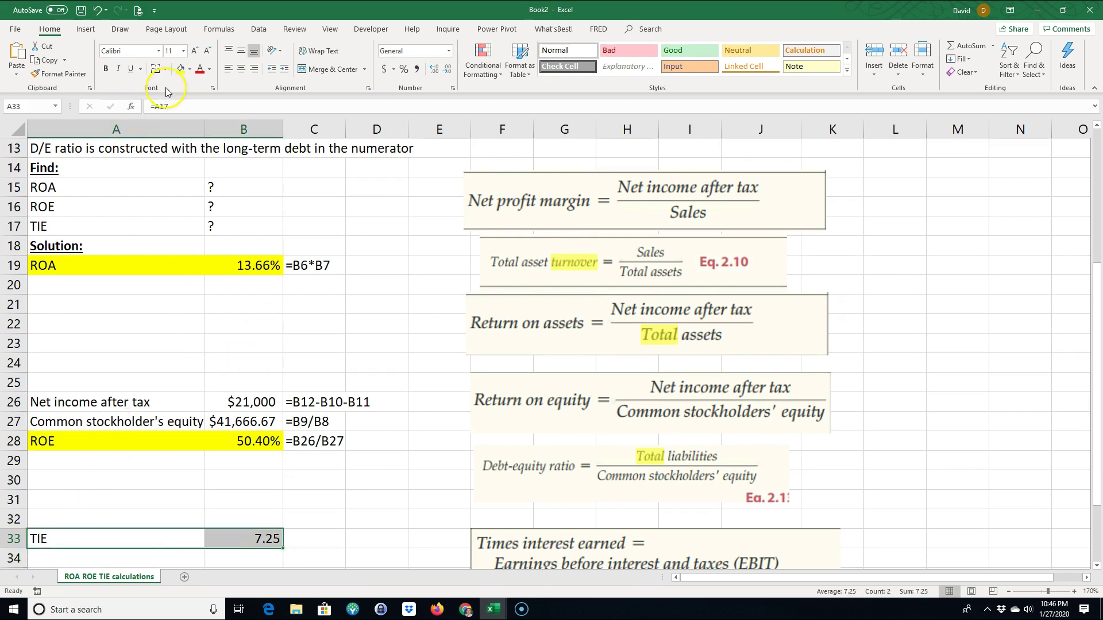
pyautogui.click(180, 69)
pyautogui.click(301, 444)
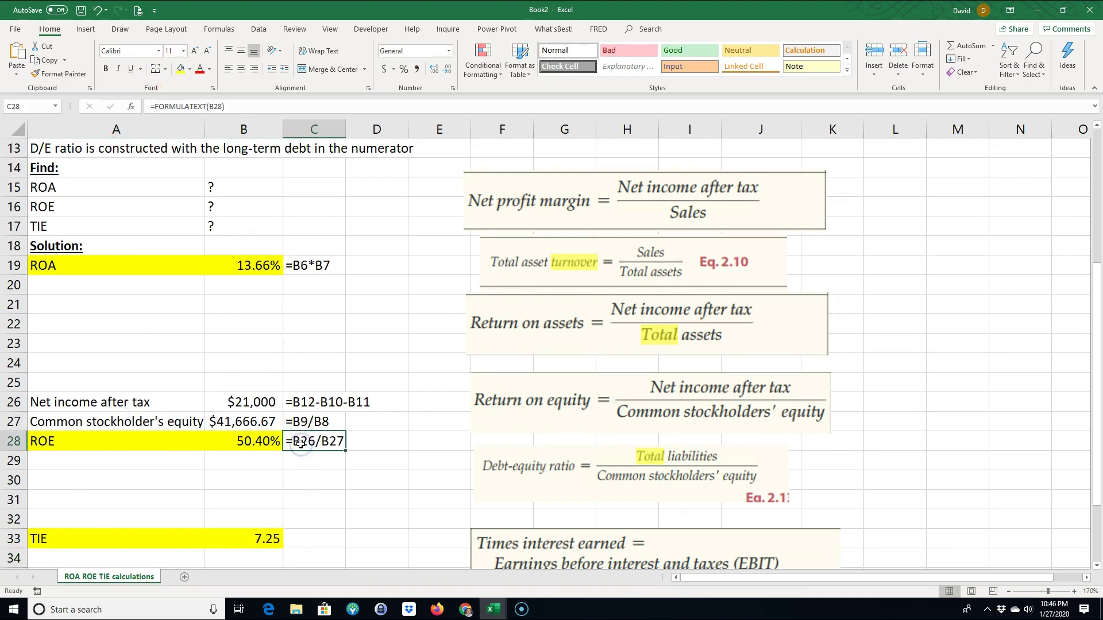
pyautogui.click(303, 539)
pyautogui.hotkey('ctrl', 'v')
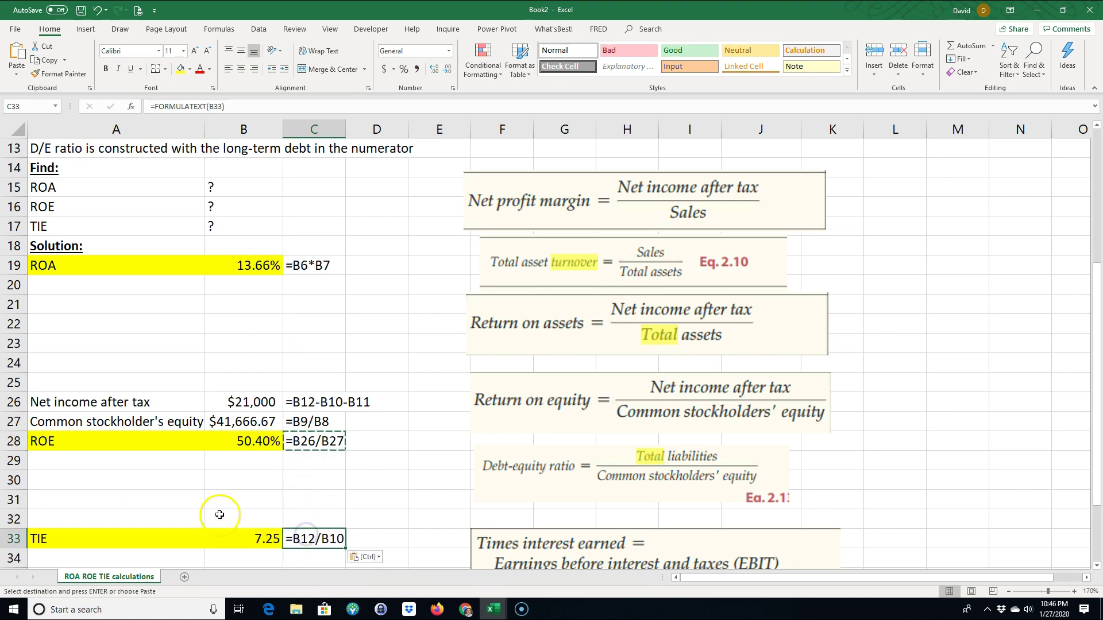
pyautogui.click(220, 515)
pyautogui.scroll(4, 217, 469)
pyautogui.scroll(-4, 217, 448)
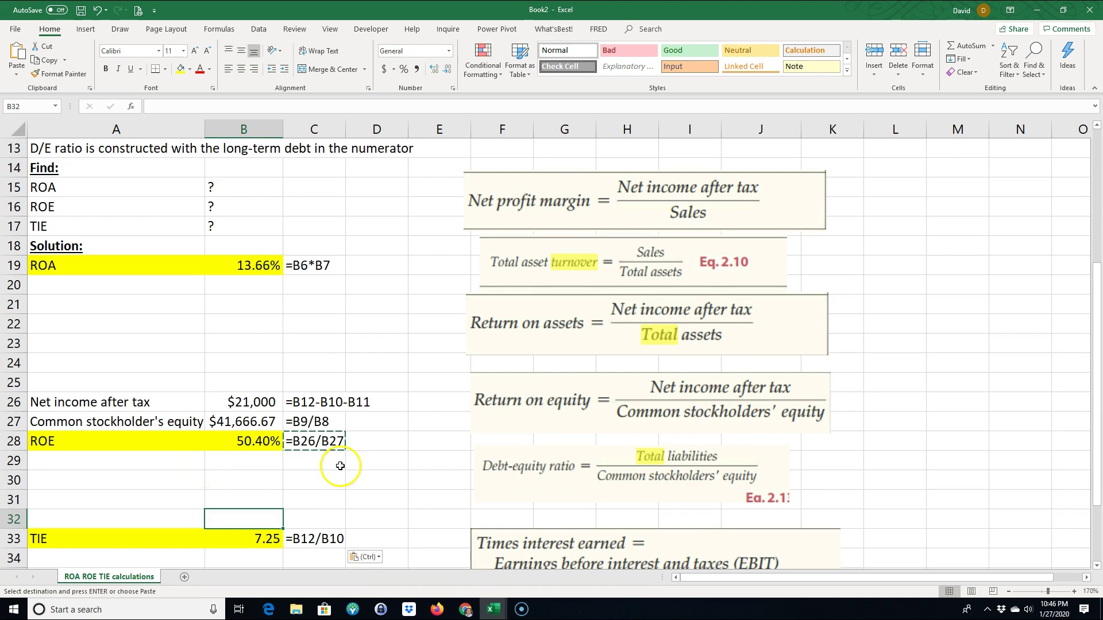
pyautogui.scroll(-1, 376, 463)
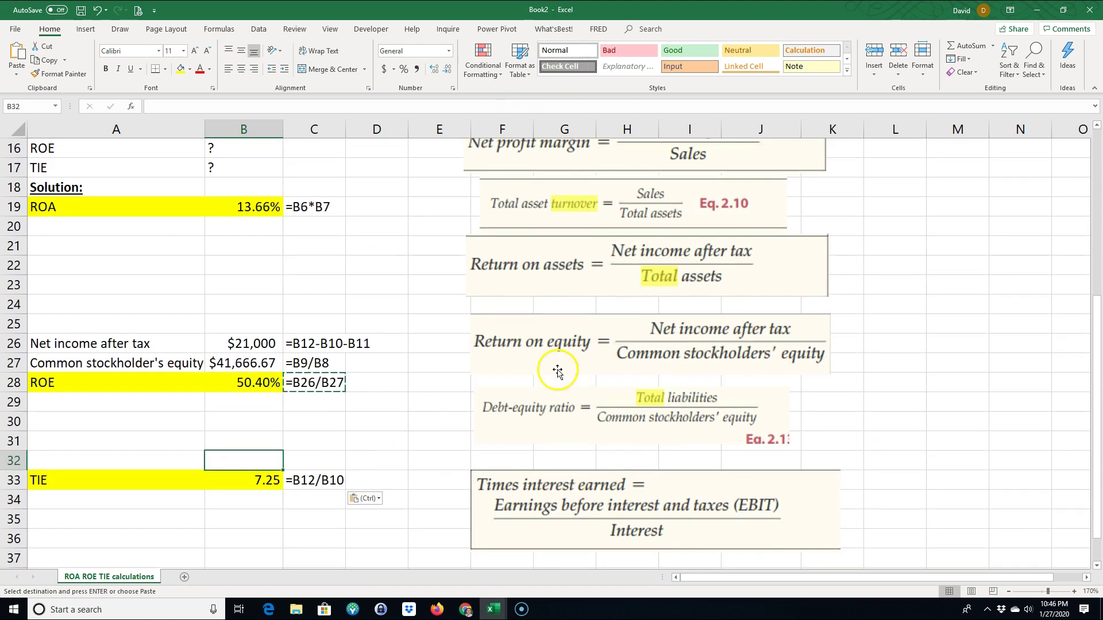
pyautogui.scroll(1, 489, 299)
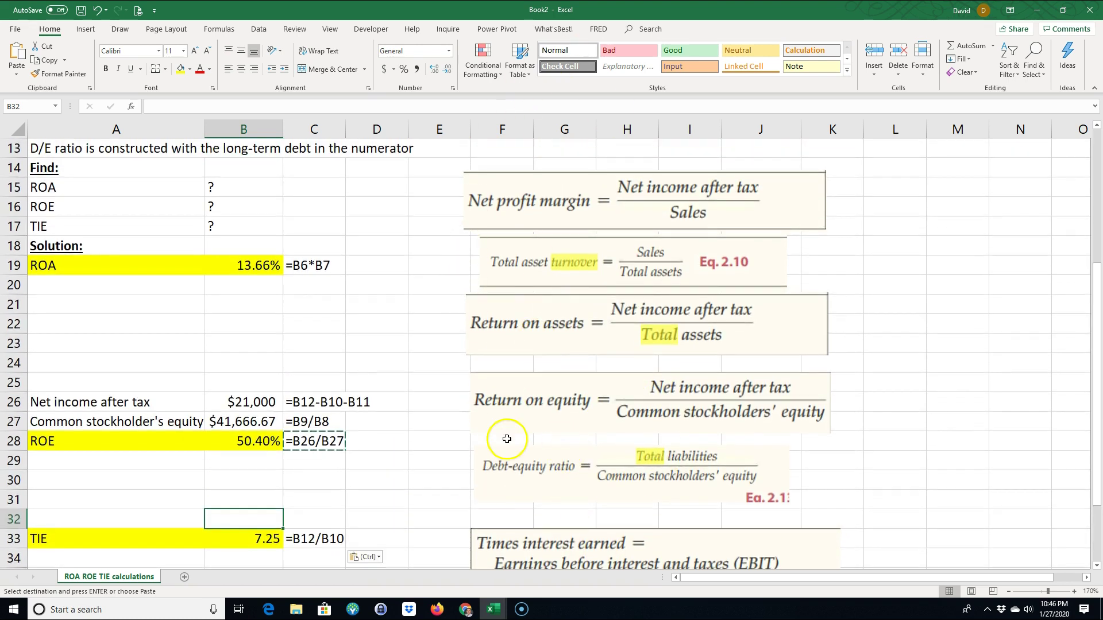
pyautogui.scroll(1, 423, 456)
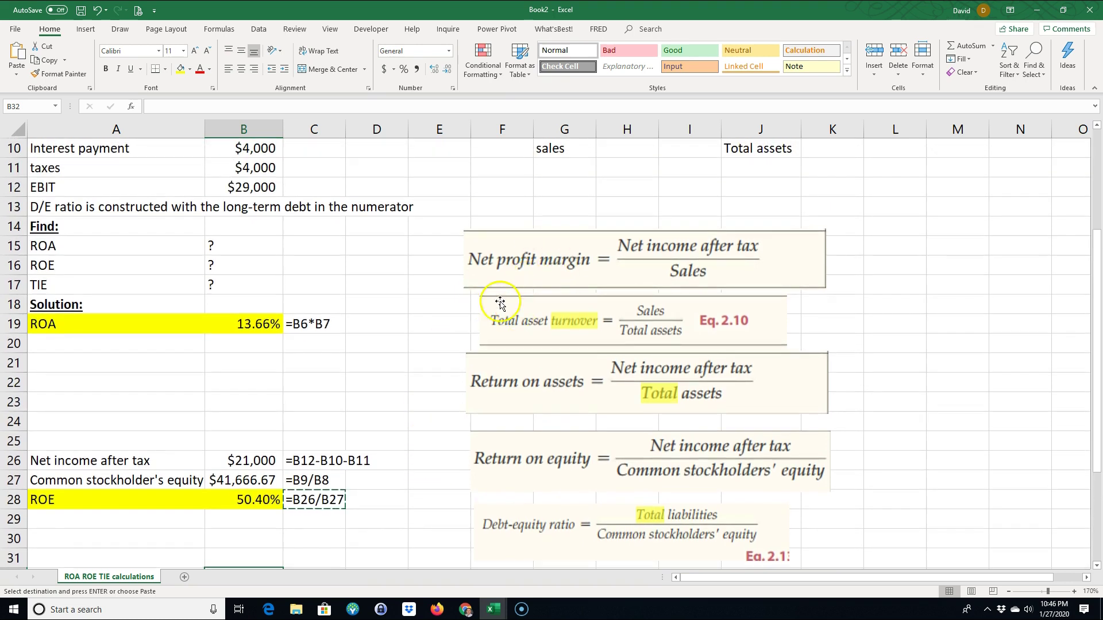
pyautogui.scroll(1, 508, 308)
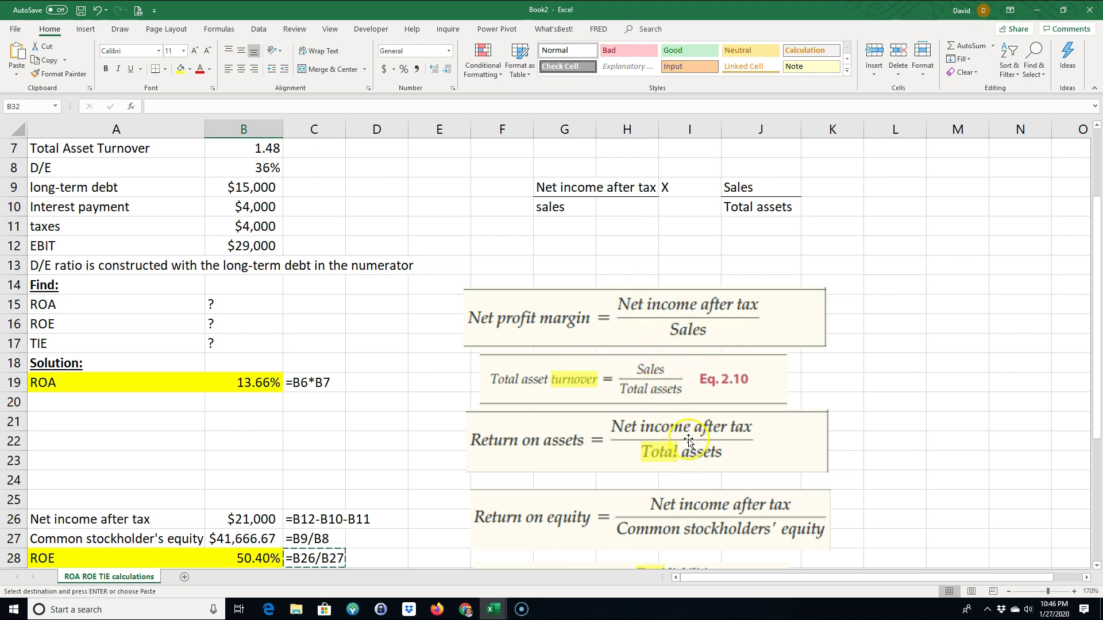
pyautogui.scroll(-2, 415, 425)
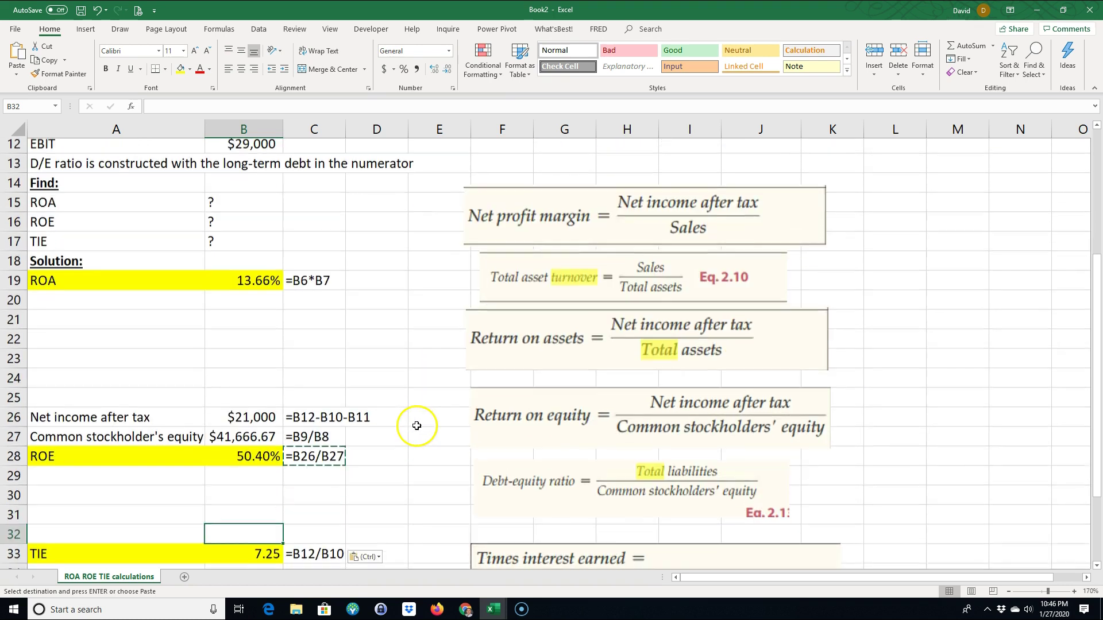
pyautogui.scroll(-1, 417, 426)
pyautogui.click(418, 460)
pyautogui.click(384, 478)
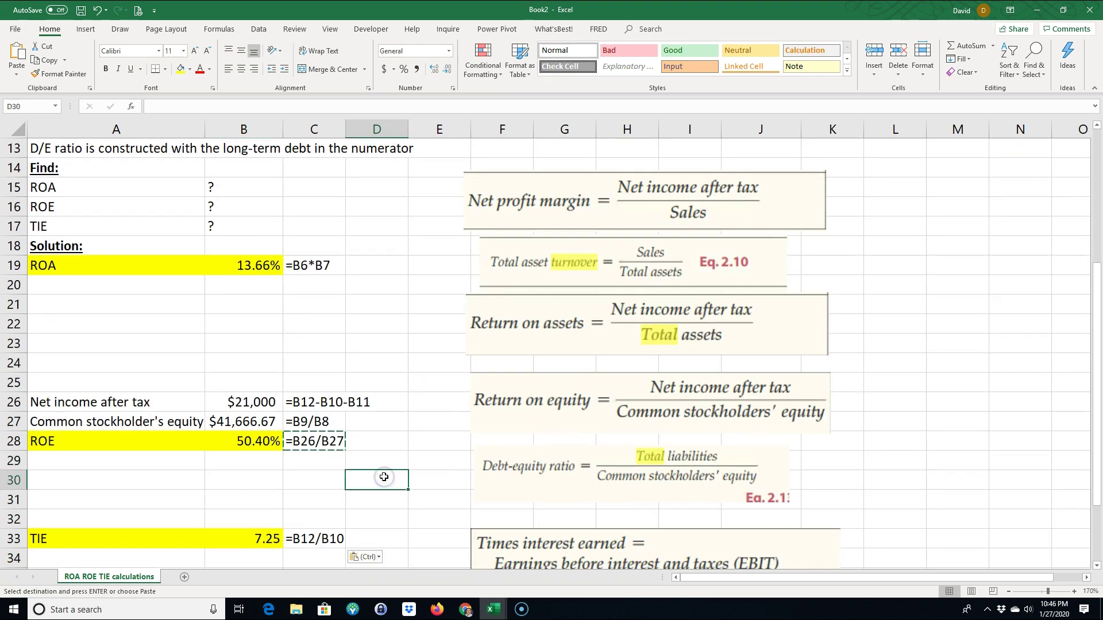
pyautogui.press('Escape')
pyautogui.scroll(-1, 382, 460)
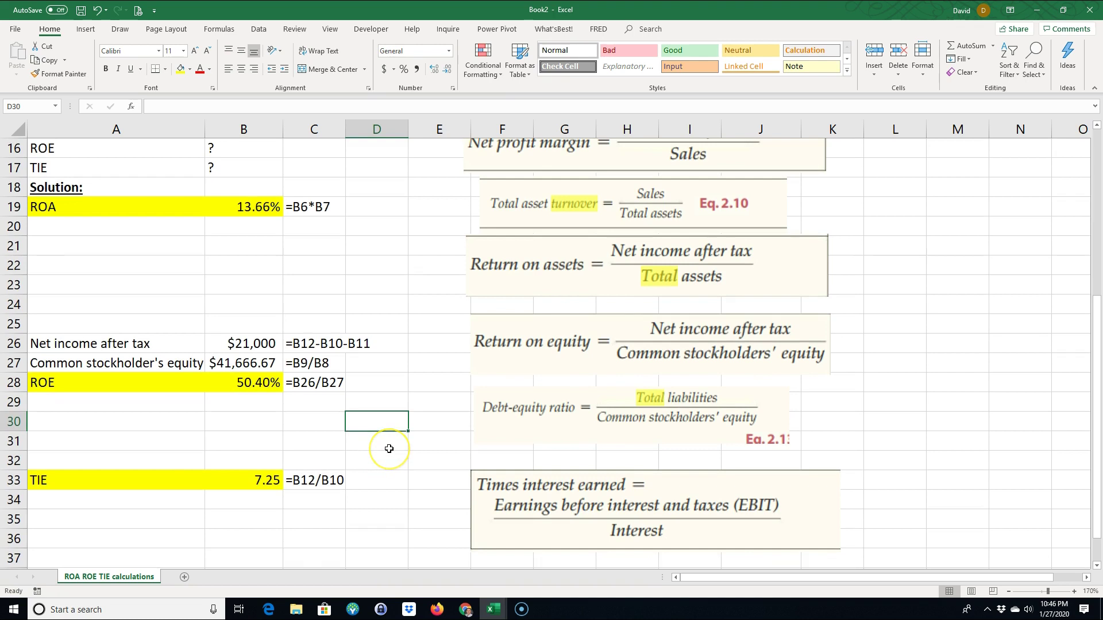
pyautogui.scroll(3, 387, 445)
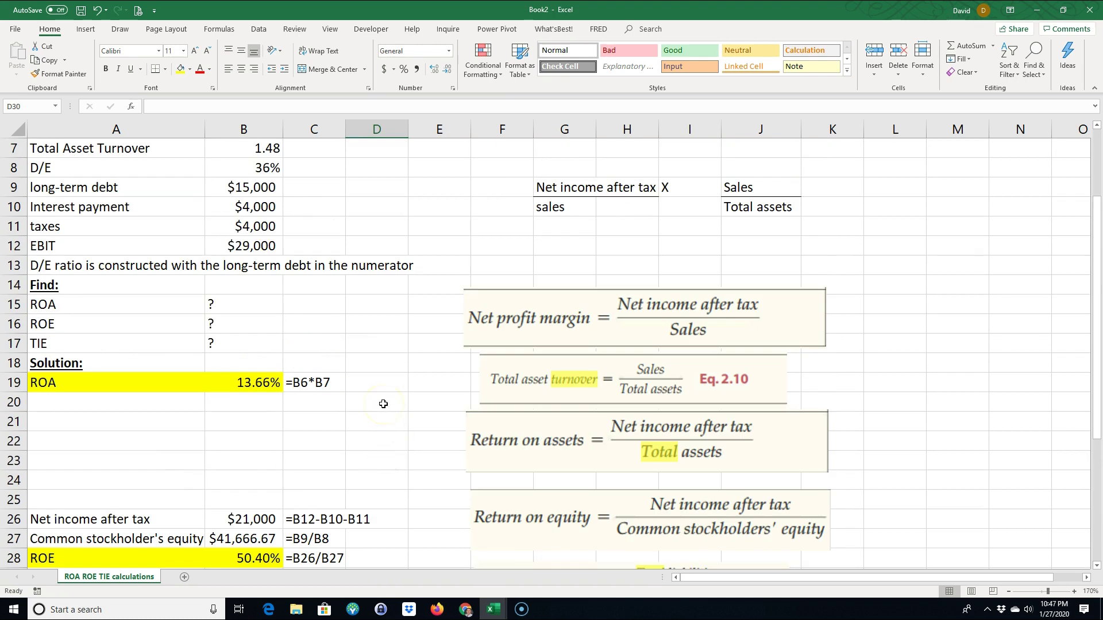
pyautogui.scroll(2, 382, 405)
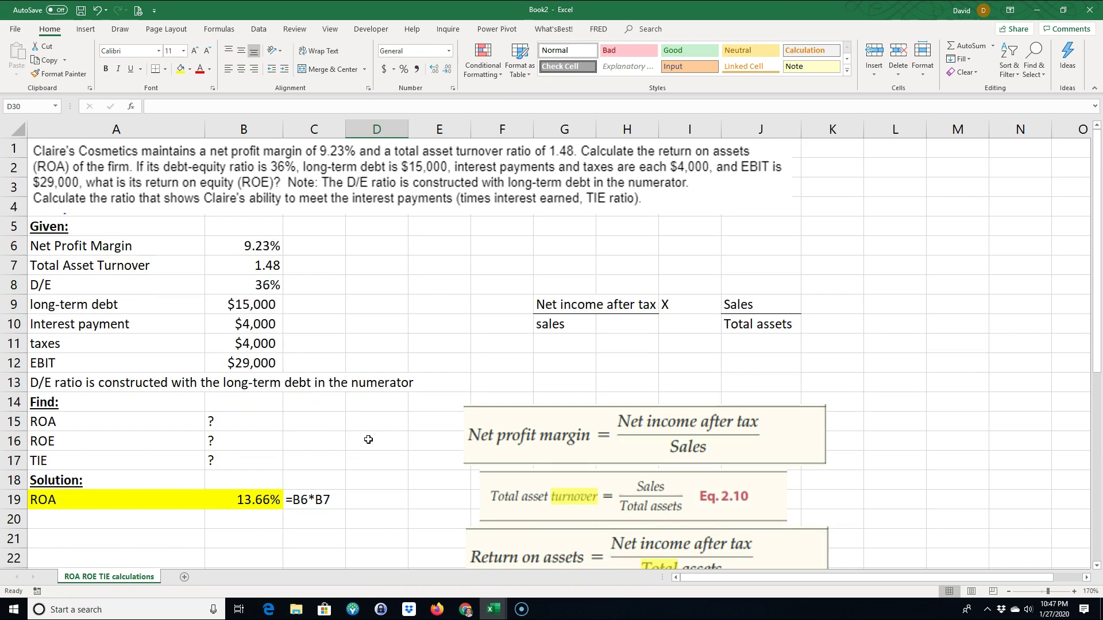
pyautogui.scroll(-1, 372, 440)
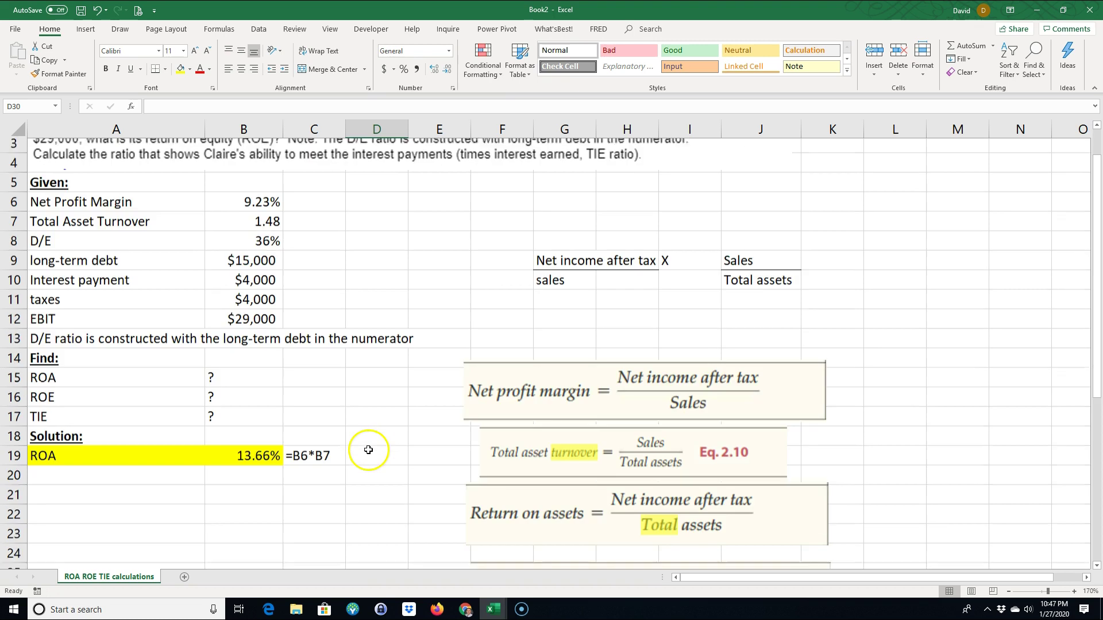
pyautogui.scroll(1, 369, 446)
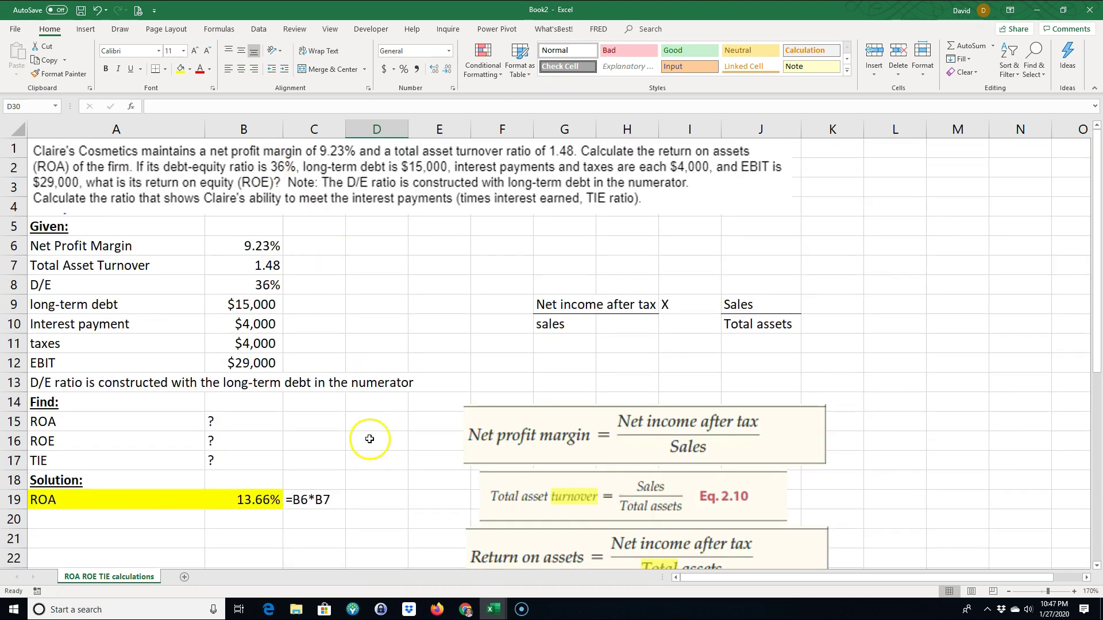